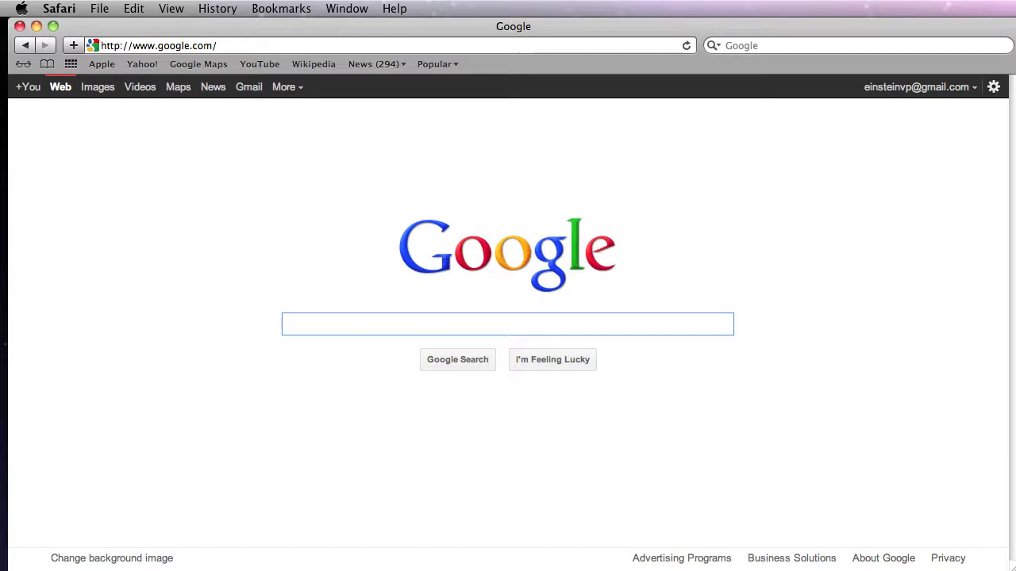
left_click(239, 46)
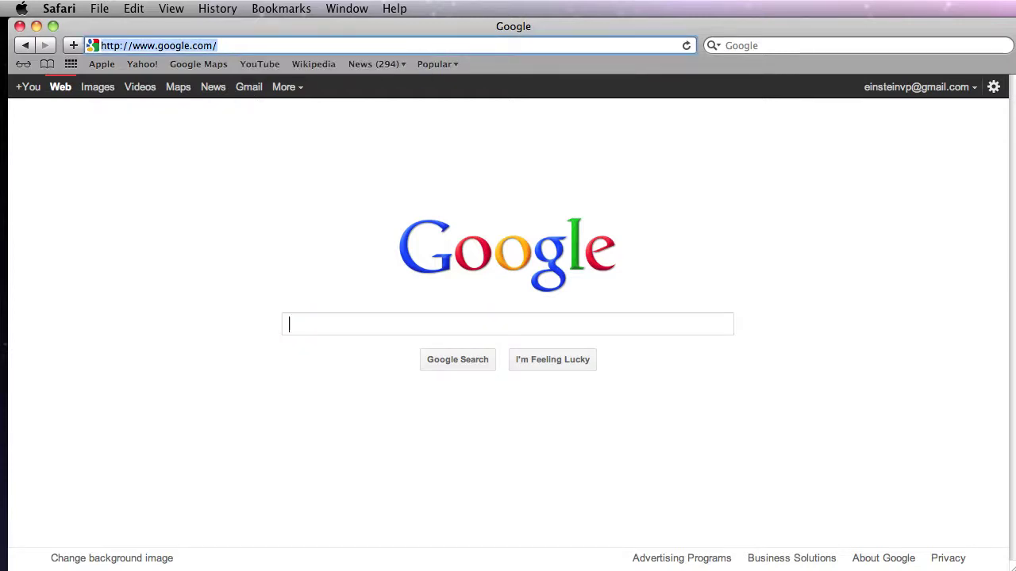
type("www")
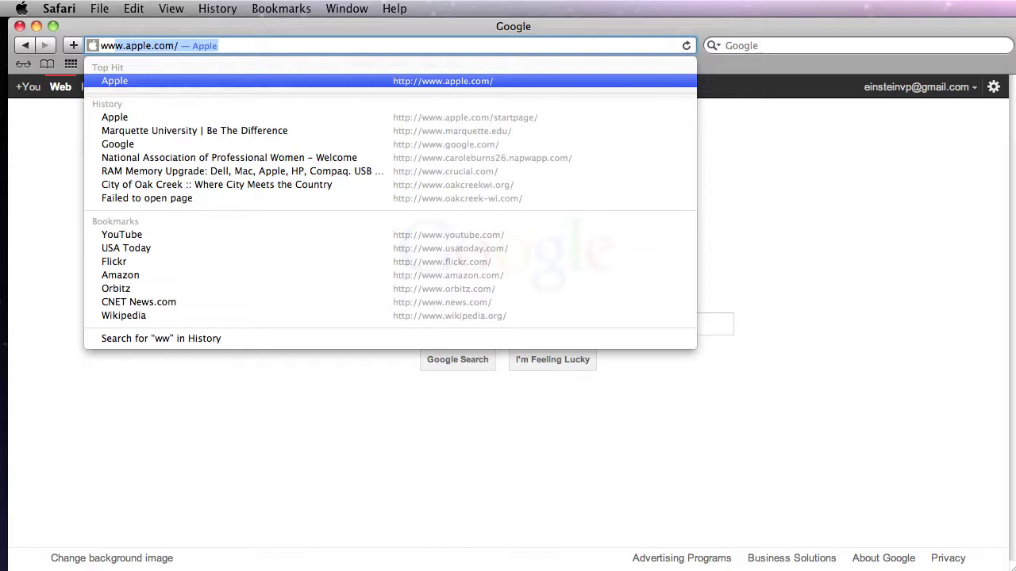
type(".doodle.")
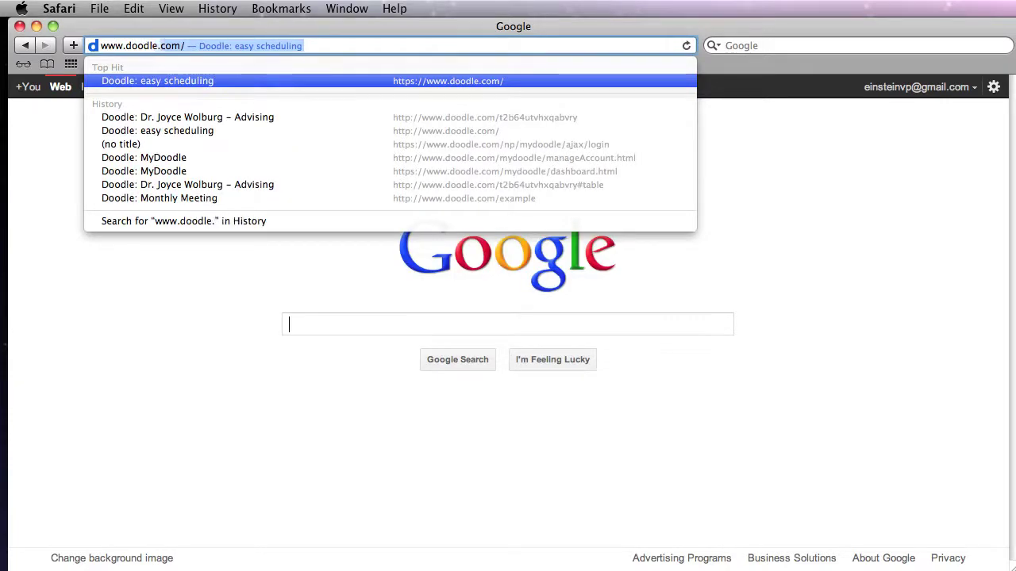
key("Return")
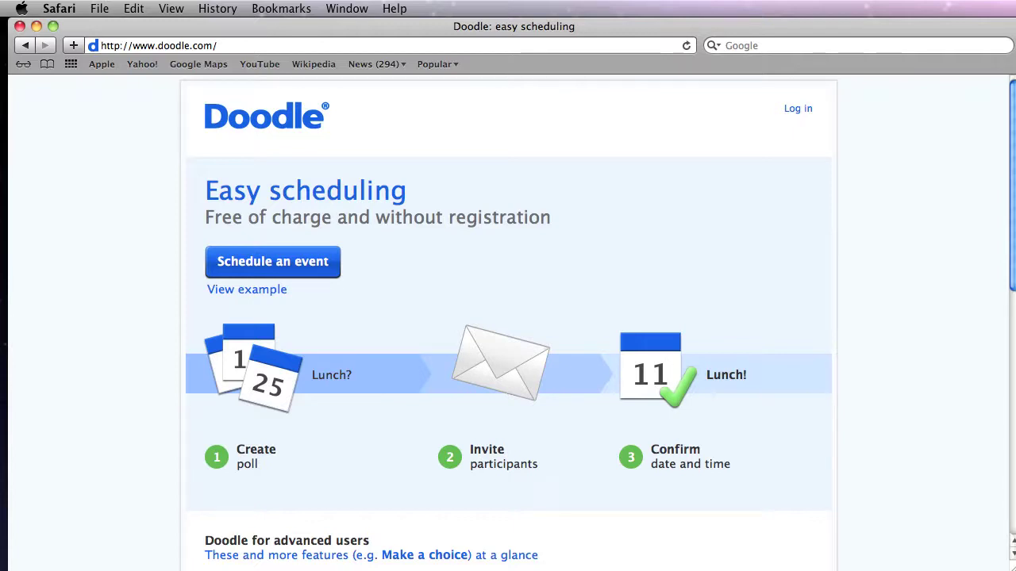
Step: Scroll the Doodle home page and bring up the MyDoodle Log in dialog
scroll(1014, 268, "down", 2)
mouse_move(1014, 268)
left_mouse_down()
mouse_move(1012, 388)
mouse_move(1011, 194)
left_mouse_up()
left_click(798, 109)
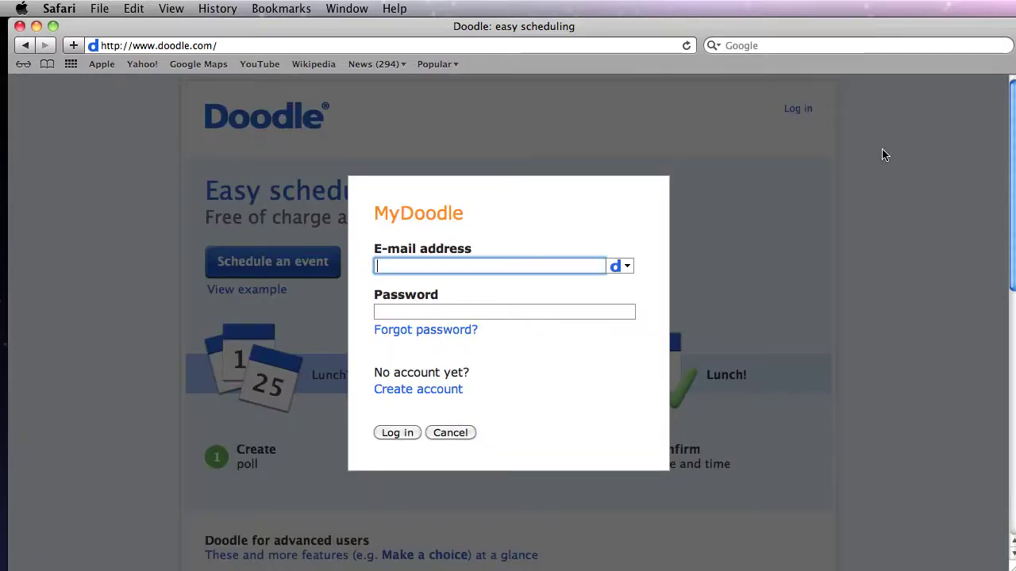
Step: Open the MyDoodle Create account page and scroll through its sign-up form
left_click(415, 389)
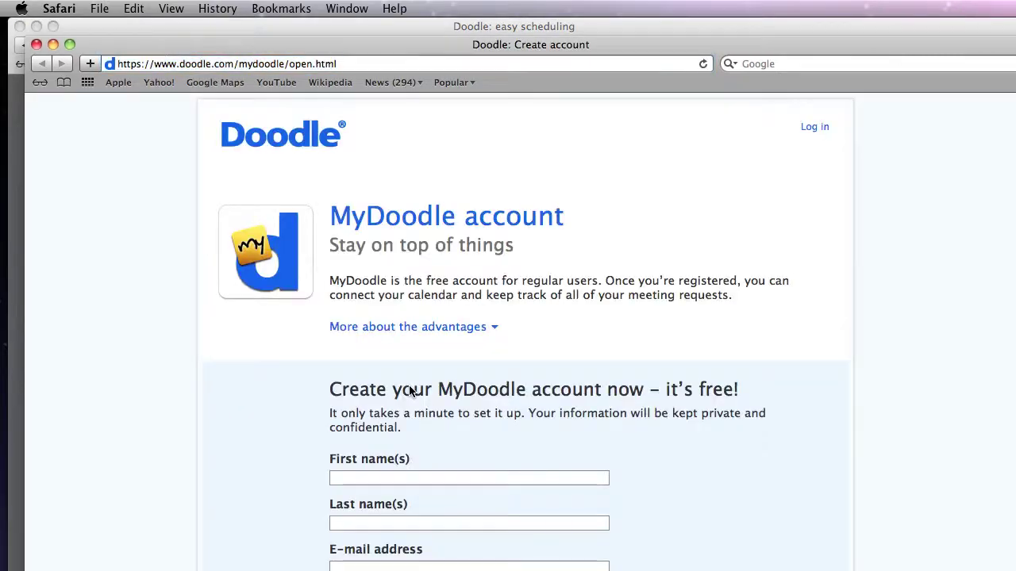
scroll(471, 476, "down", 3)
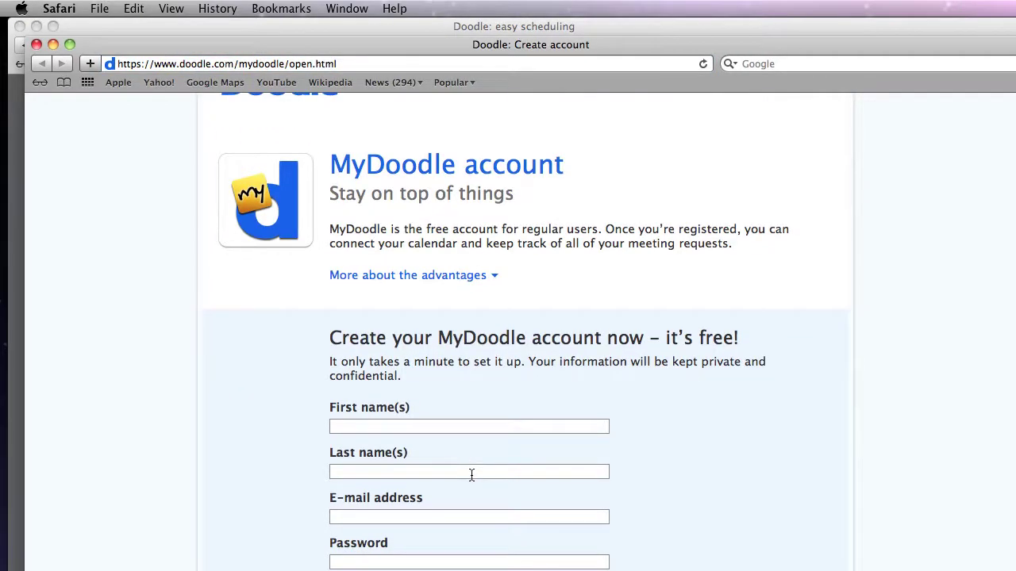
scroll(471, 474, "down", 3)
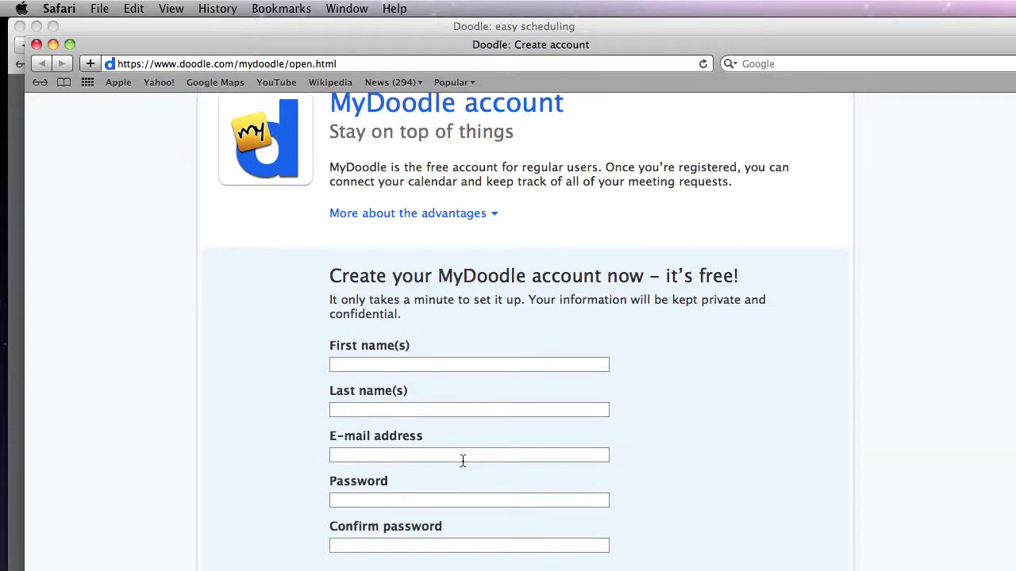
scroll(462, 454, "down", 5)
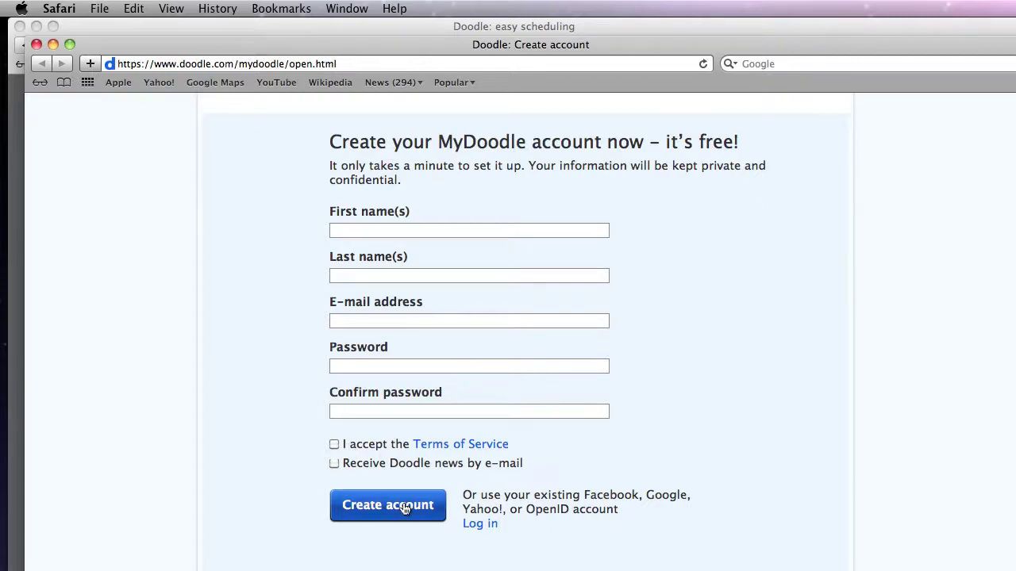
scroll(405, 509, "up", 9)
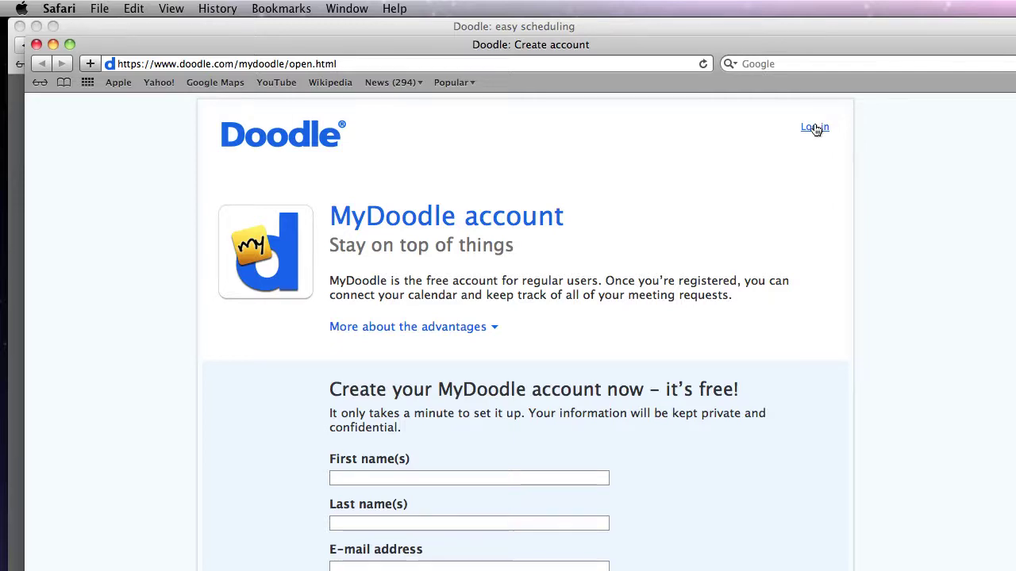
Step: Log in to MyDoodle with the account e-mail and password, then scroll the Dashboard
left_click(814, 128)
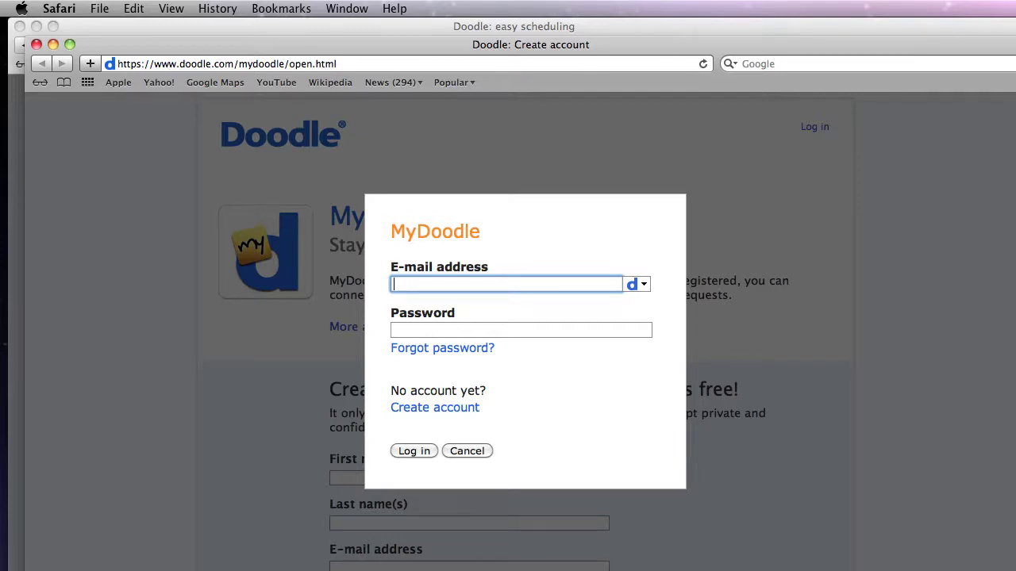
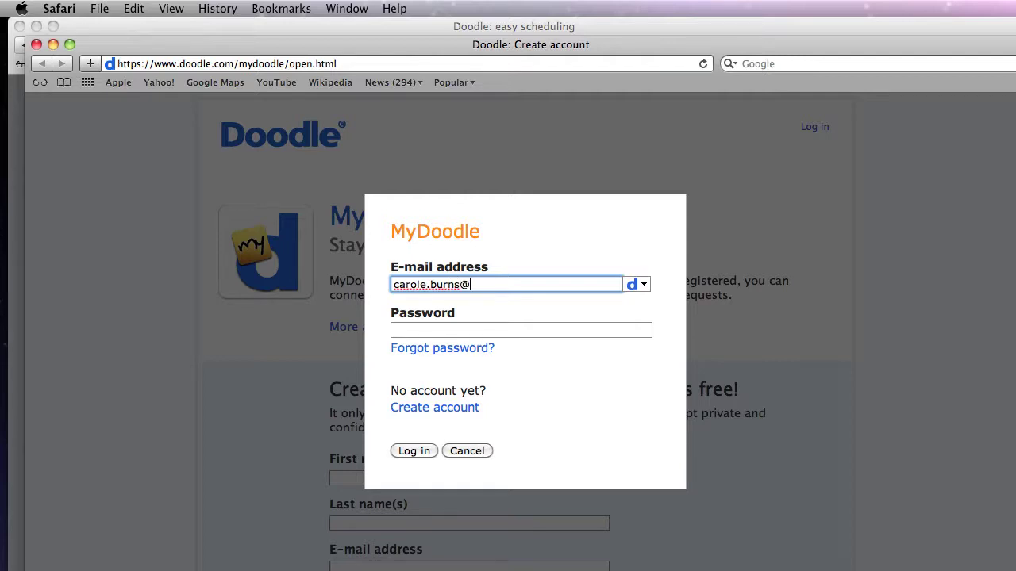
key("Tab")
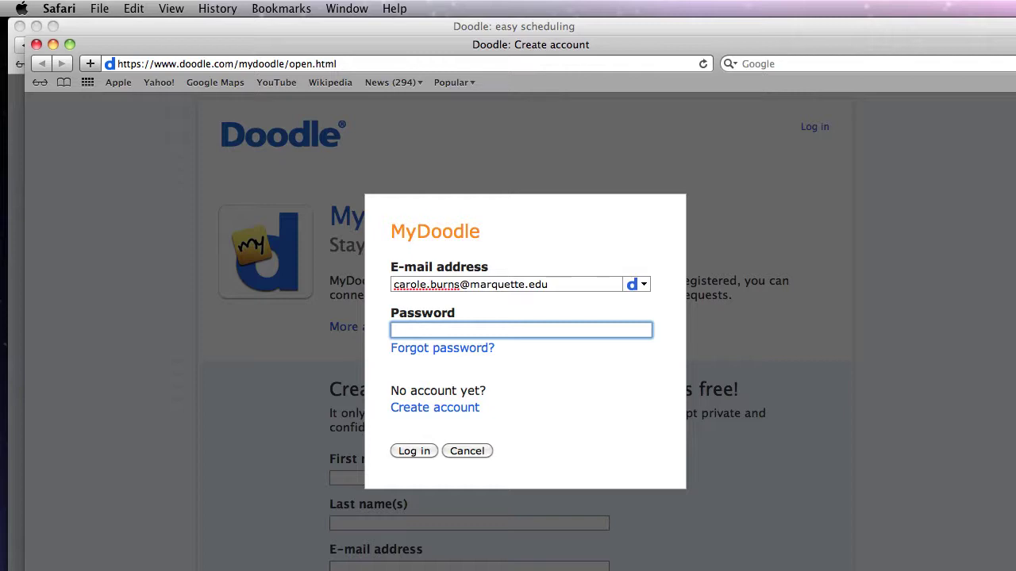
type("•••••••••••••")
left_click(405, 451)
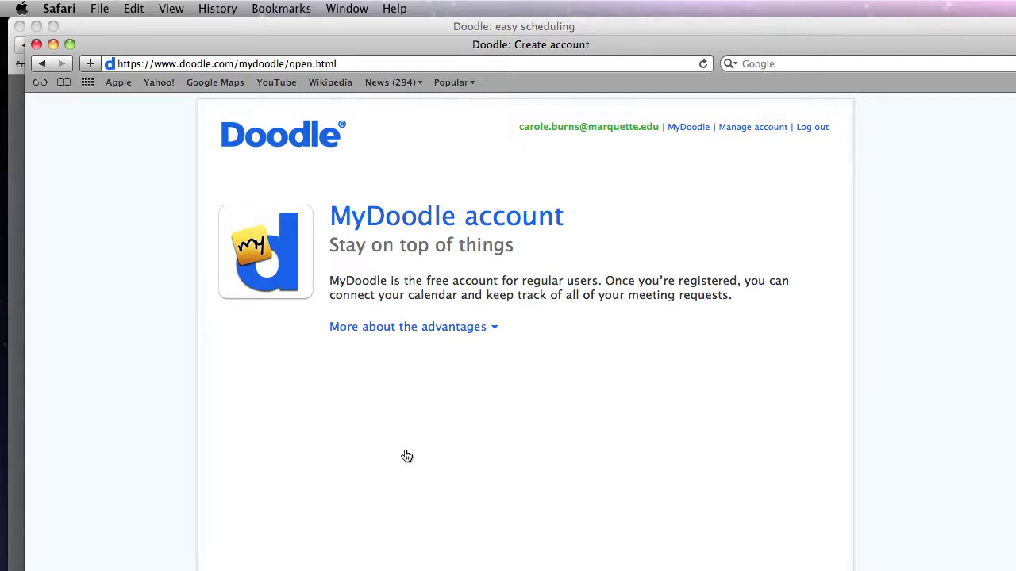
scroll(526, 431, "down", 3)
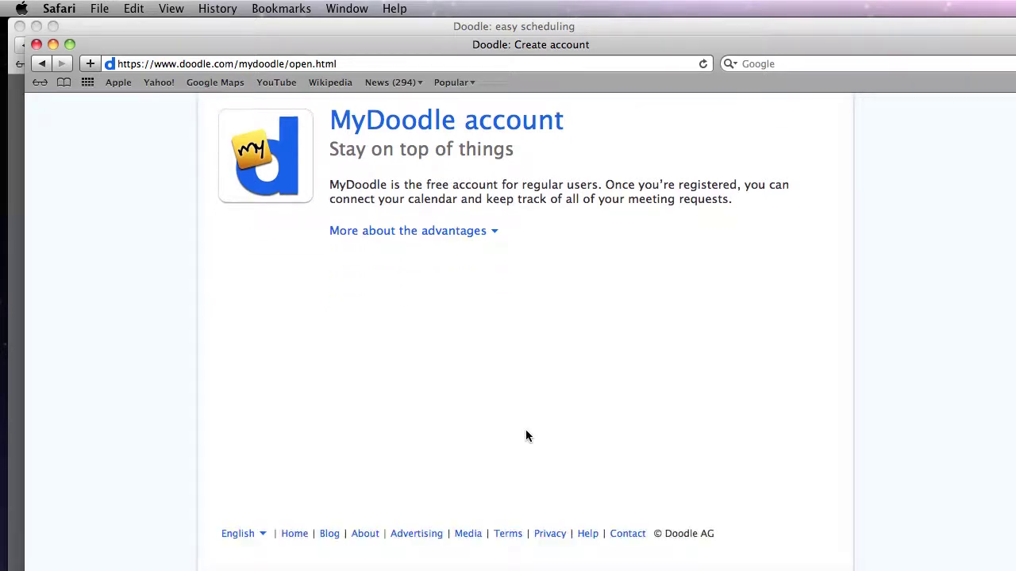
scroll(525, 431, "up", 3)
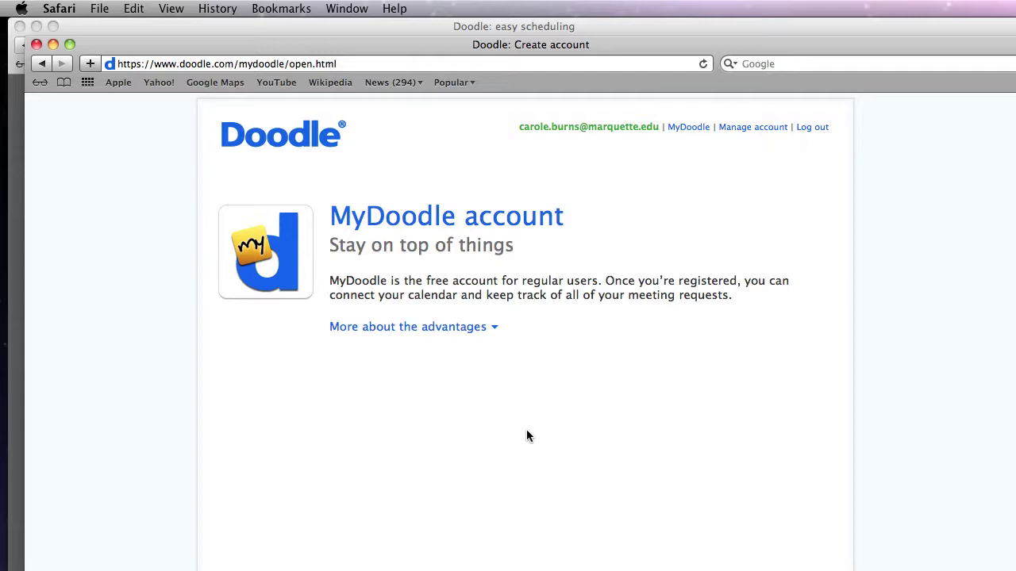
scroll(528, 436, "down", 3)
scroll(527, 435, "up", 3)
Step: Start a new event poll titled 'Advising 2011 Fall' with location 'JH 122'
left_click(689, 127)
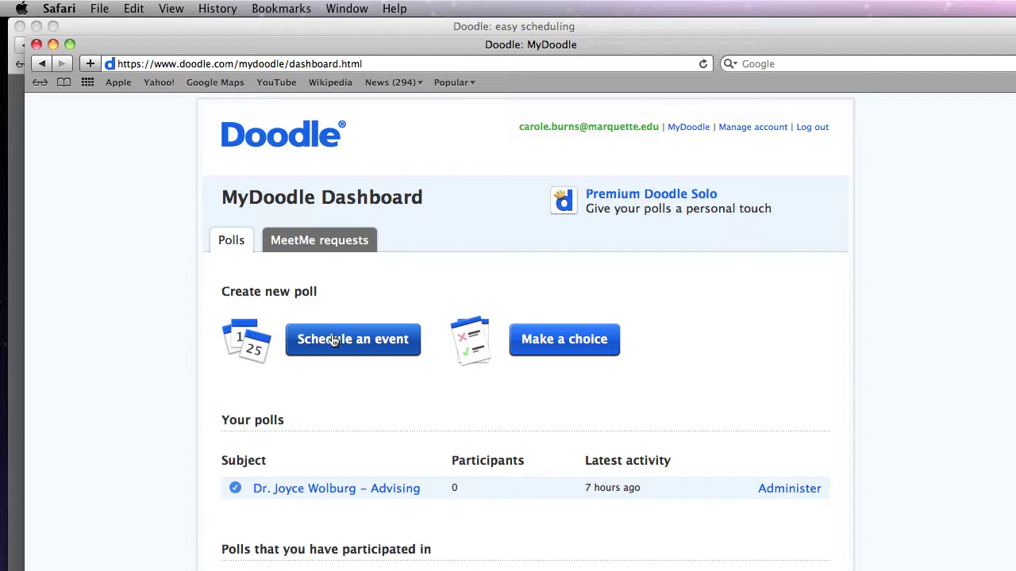
left_click(333, 340)
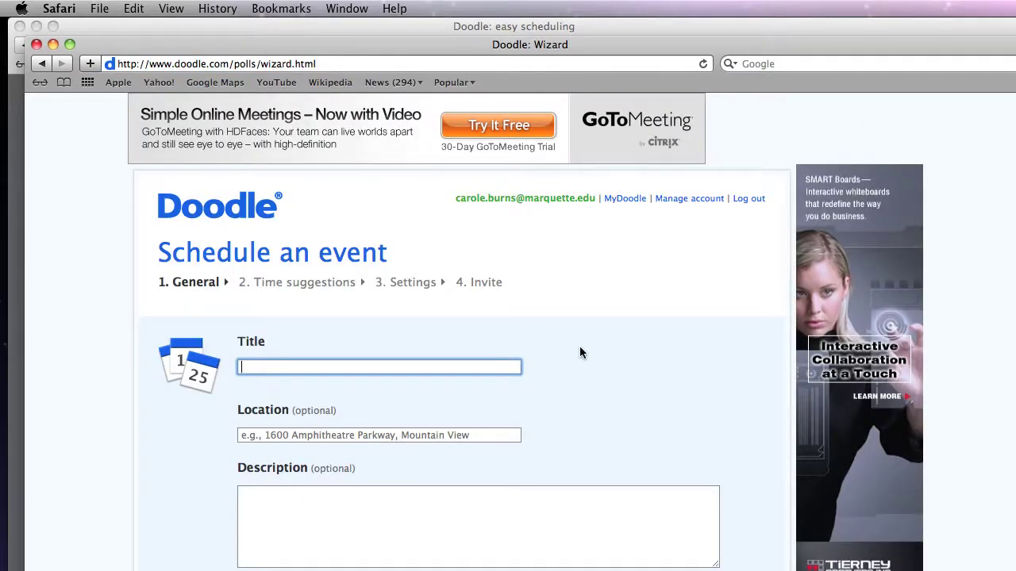
type("Advising 2011 Fall")
left_click(358, 434)
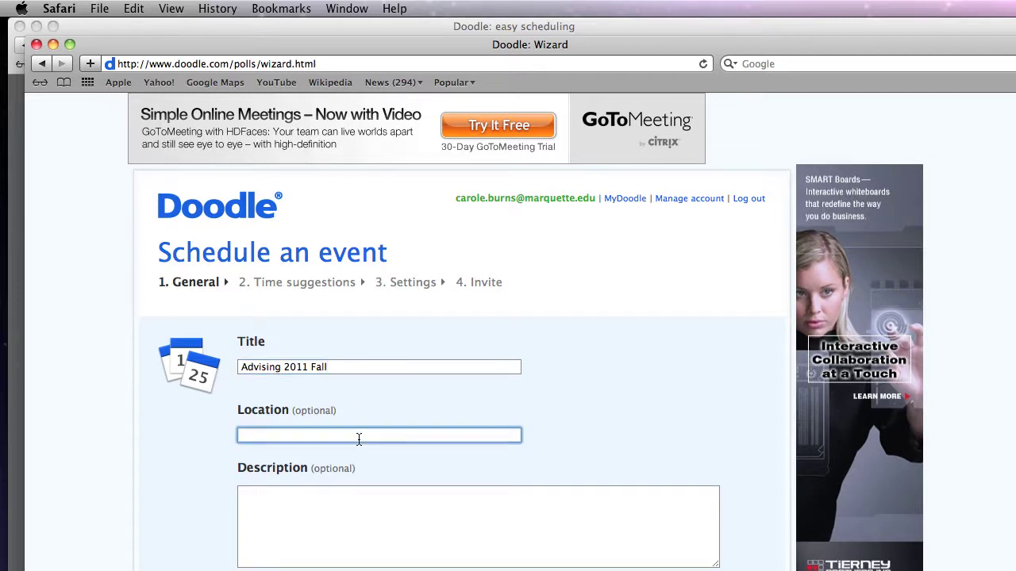
type("JH 122")
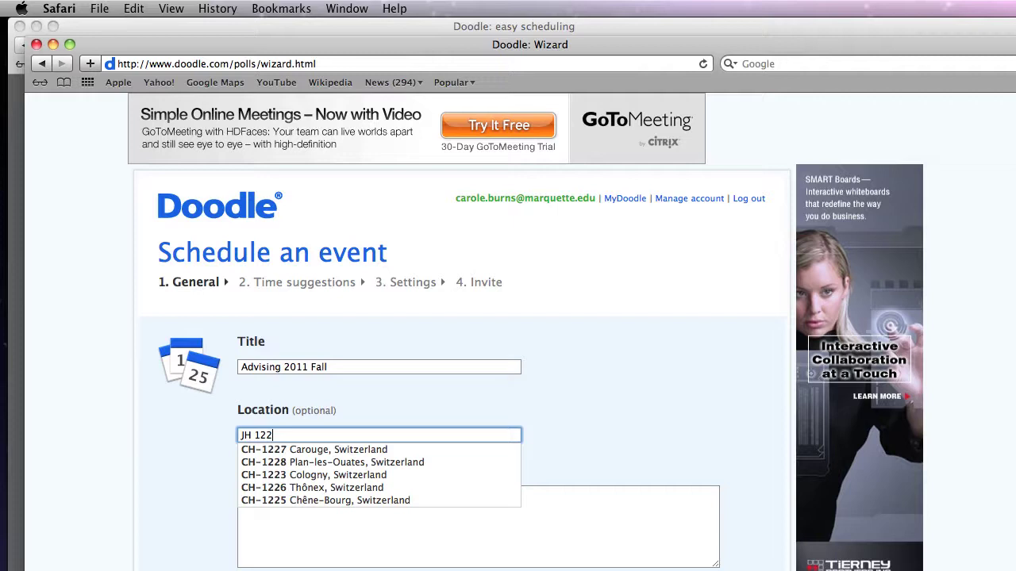
Step: Enter the description 'Please schedule a 20 minute appointment. Select only one.'
left_click(380, 551)
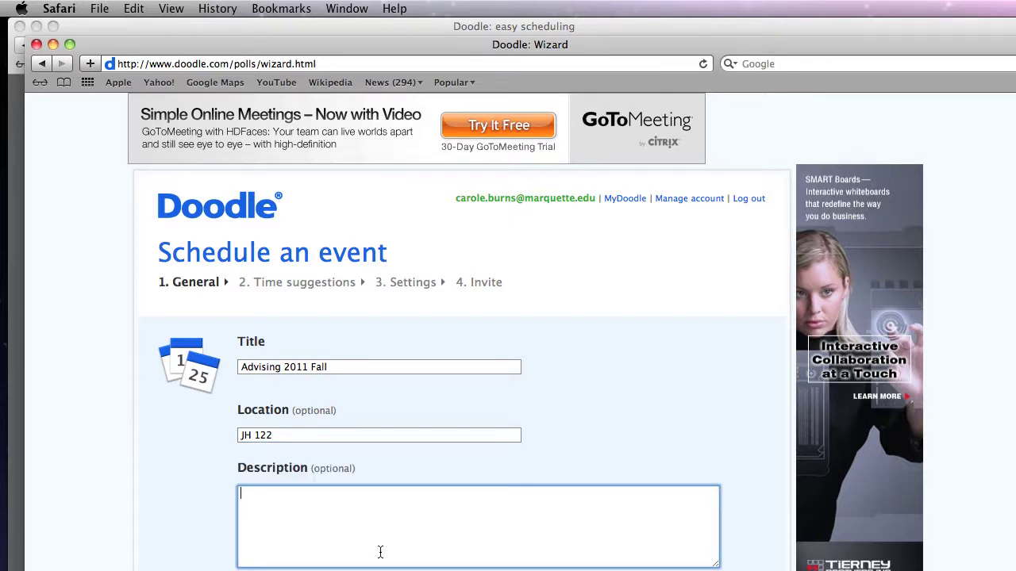
type("Please schedule a 20 minut")
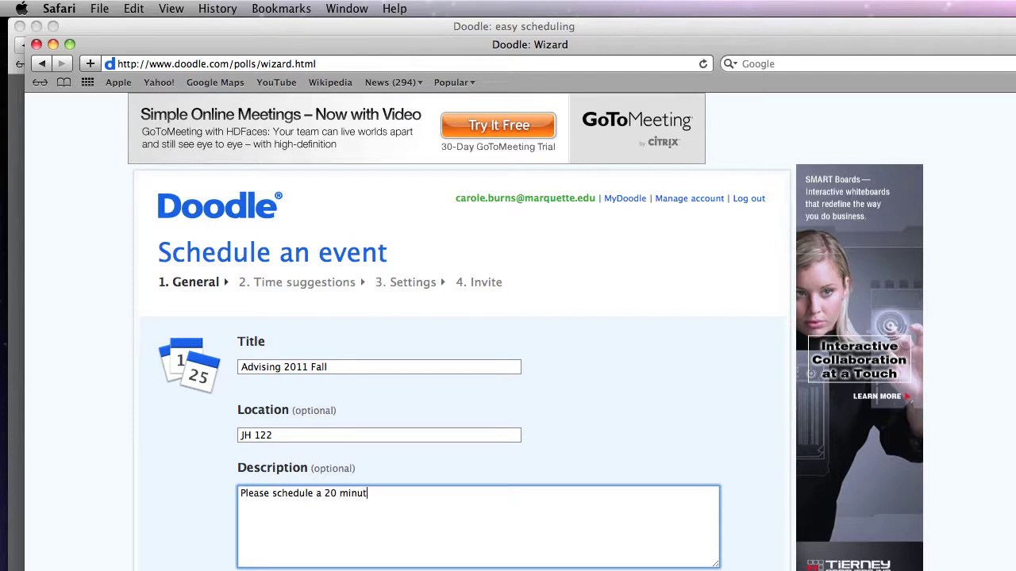
type("e appointment.  Selec")
type("tio")
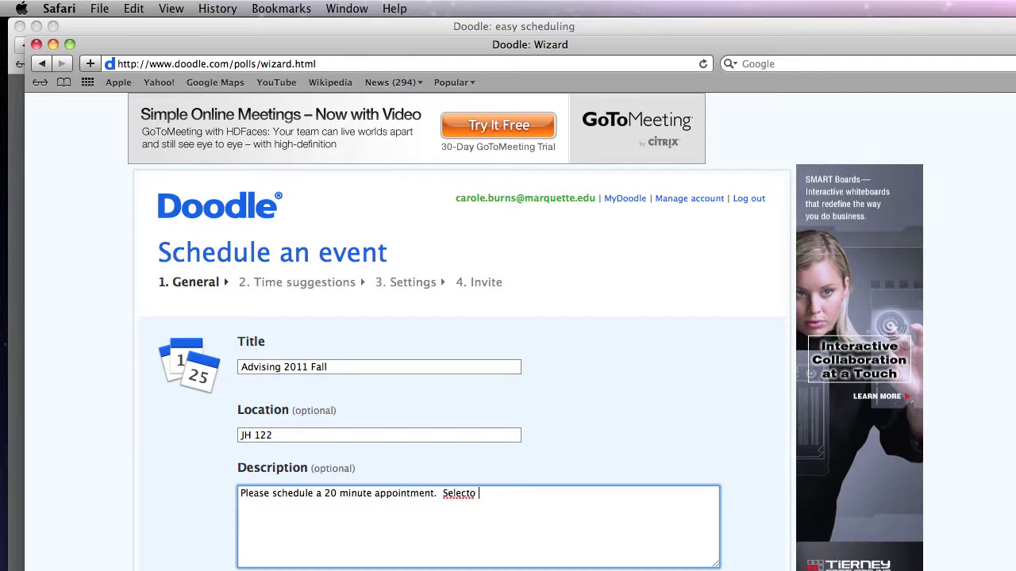
key("BackSpace")
key("BackSpace")
type("only one.")
scroll(505, 344, "down", 8)
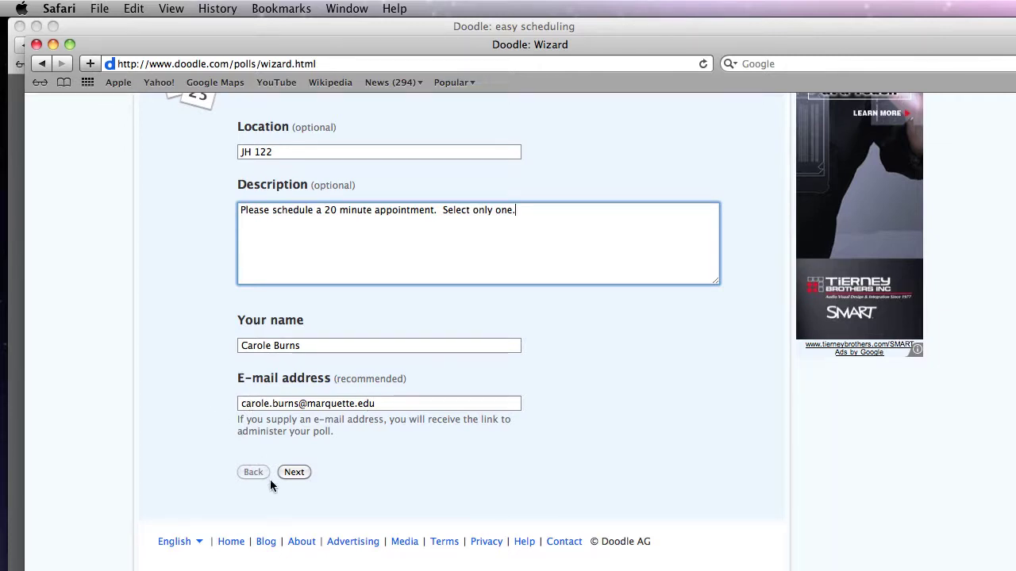
Step: Select October 24, 25, 27 and 28, 2011 as poll dates and continue to Times
left_click(290, 471)
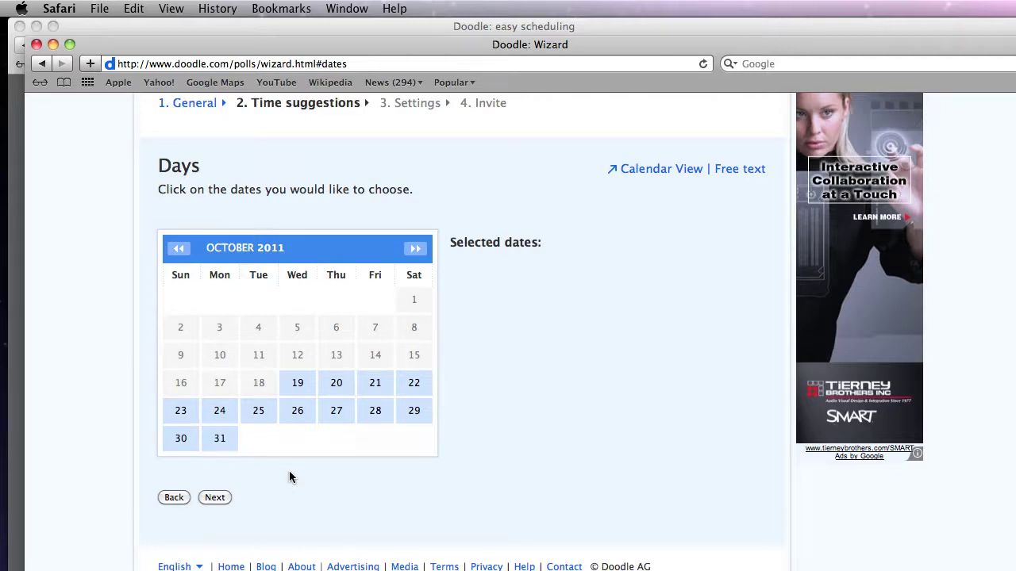
left_click(219, 413)
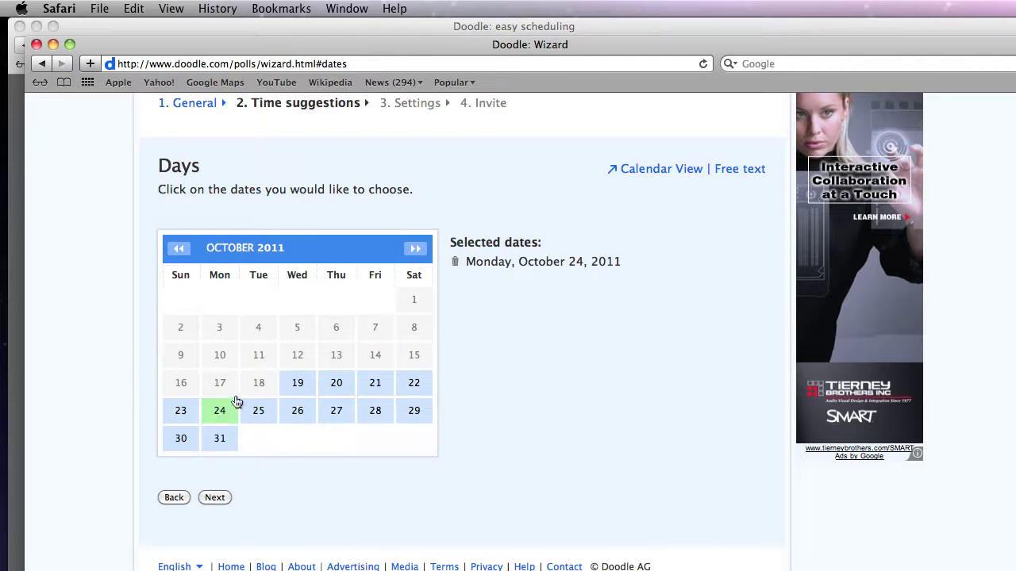
left_click(259, 412)
left_click(336, 411)
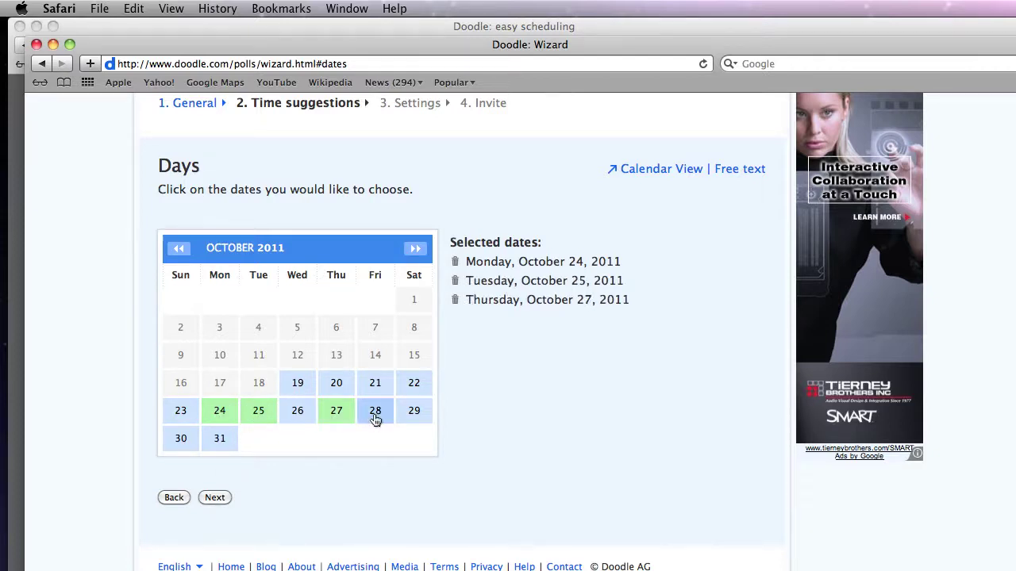
left_click(375, 412)
left_click(212, 498)
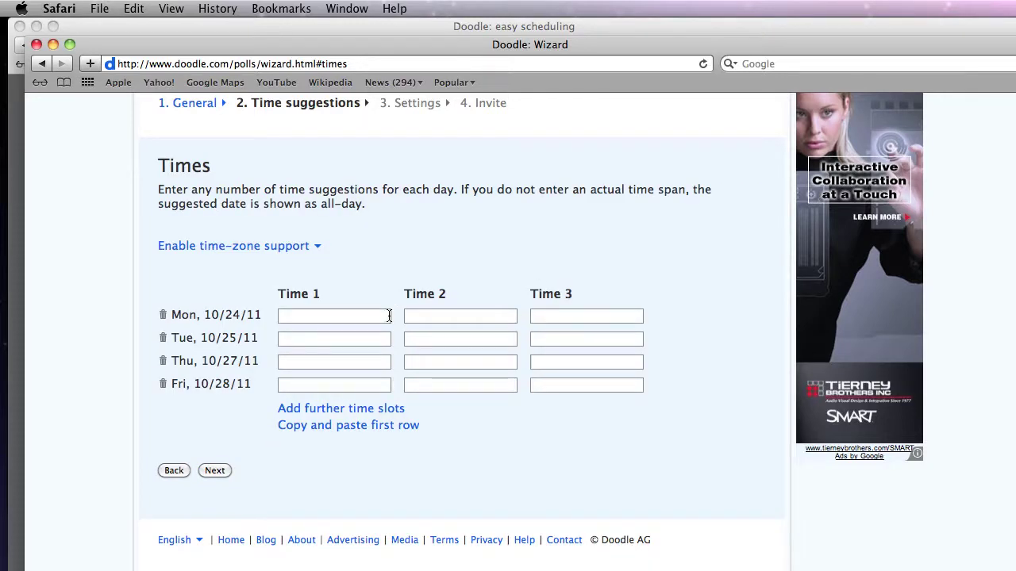
Step: Give Monday the 9:00, 9:20 and 9:30 AM time slots
left_click(366, 317)
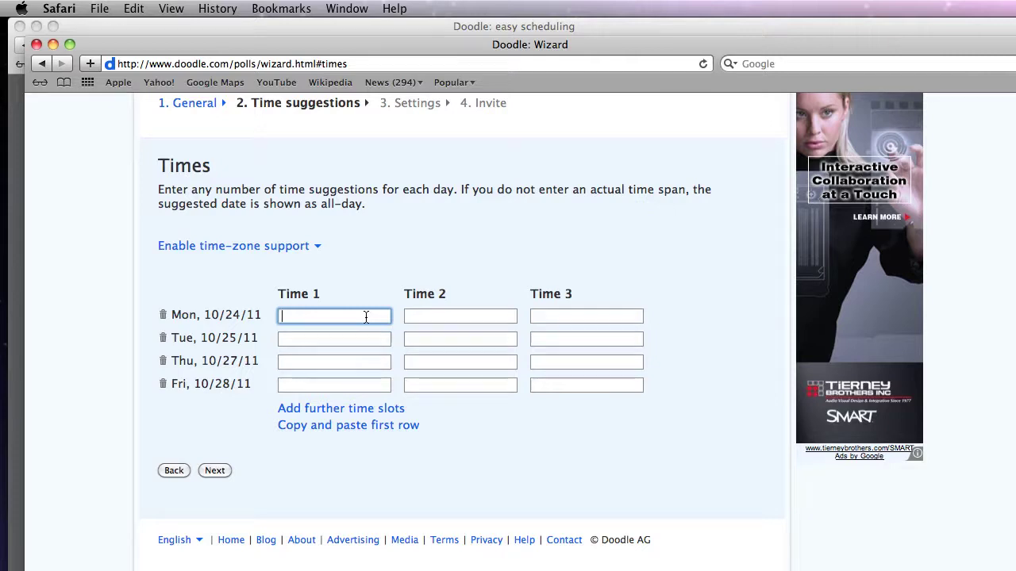
type("900")
key("Tab")
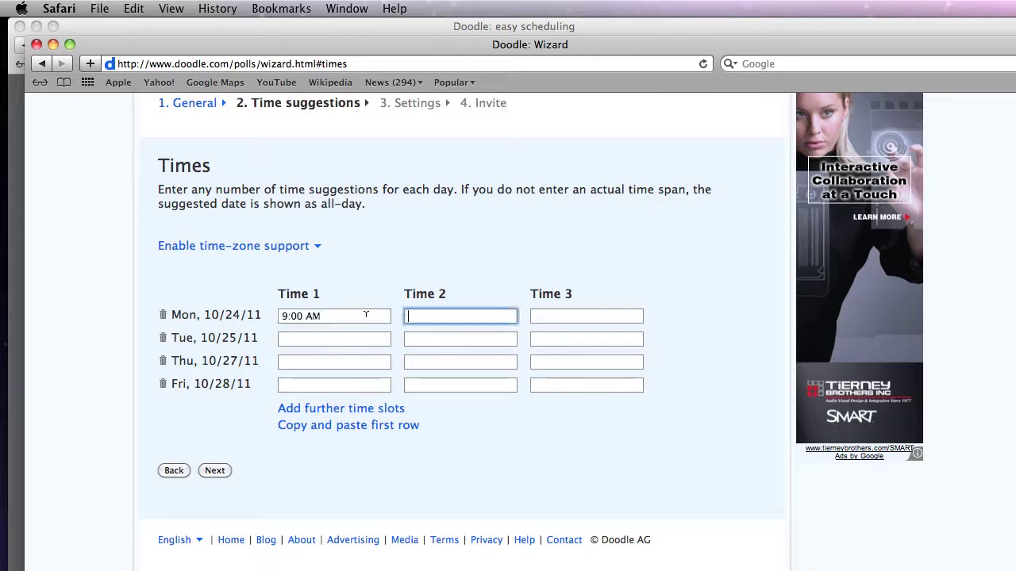
type("920")
key("Tab")
type("930")
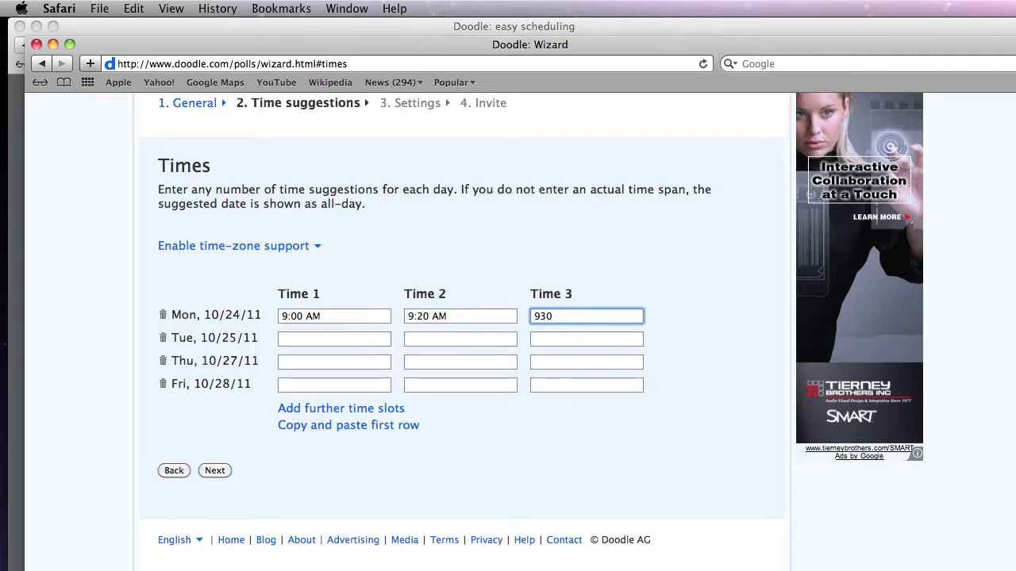
key("Tab")
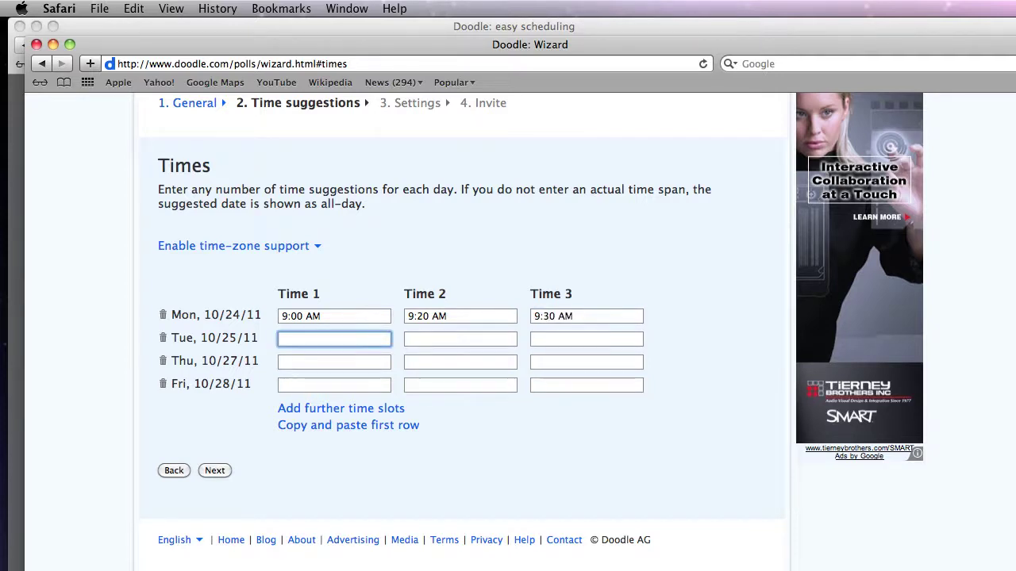
left_click(589, 318)
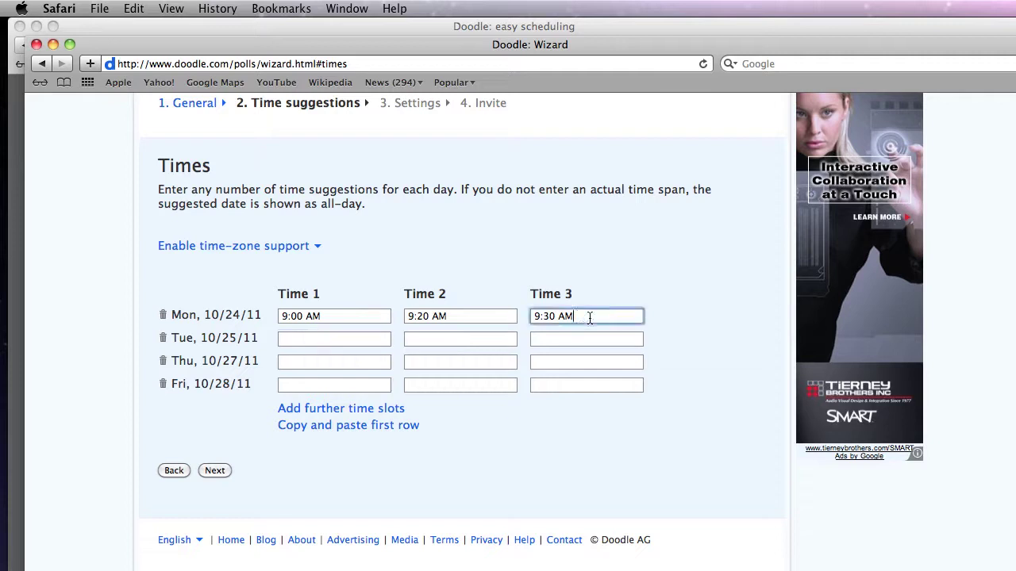
Step: Add 1:00, 1:20 and 1:40 PM slots to Monday and copy all six to the other days
left_click(352, 408)
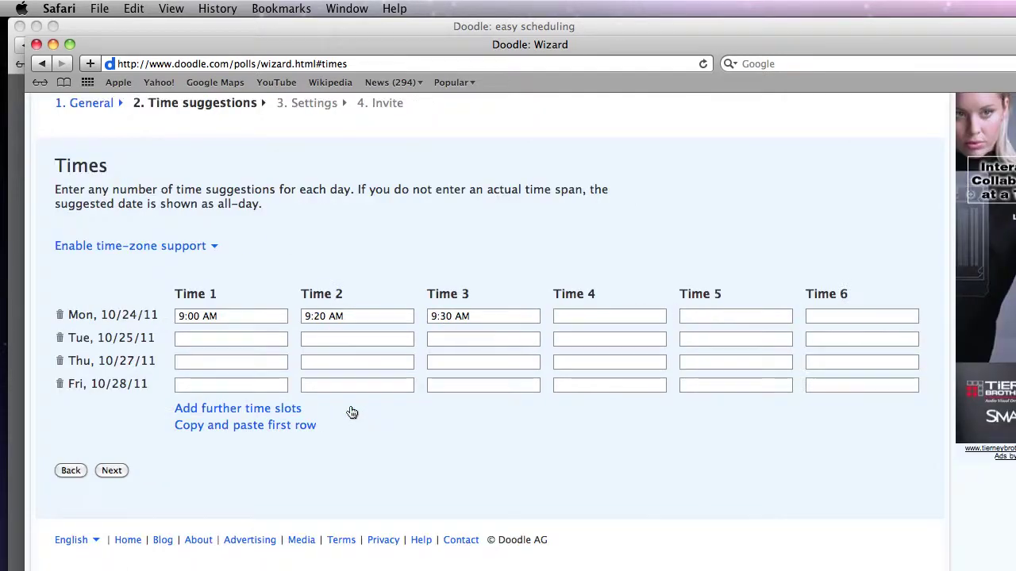
left_click(574, 316)
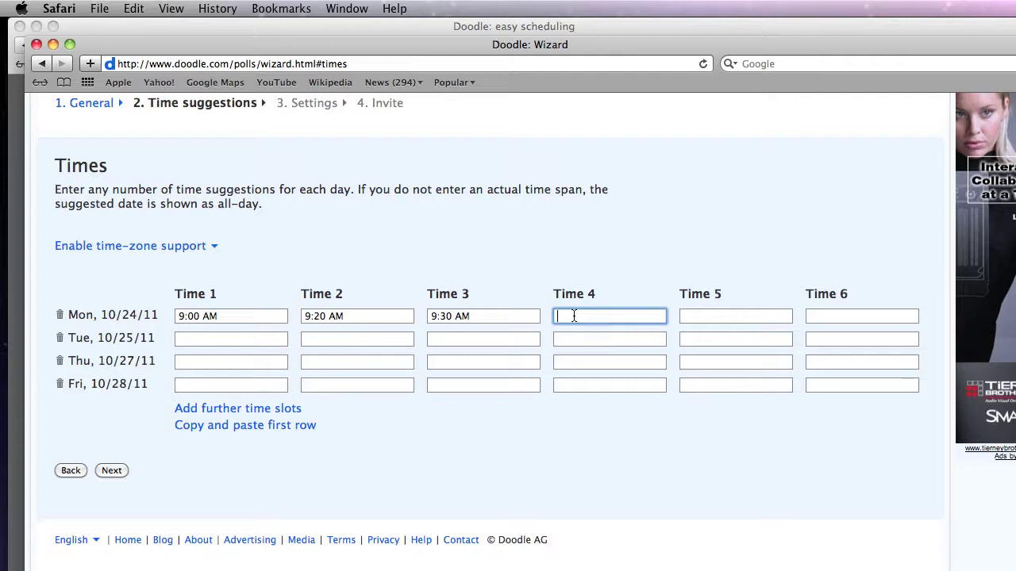
type("1300")
key("Tab")
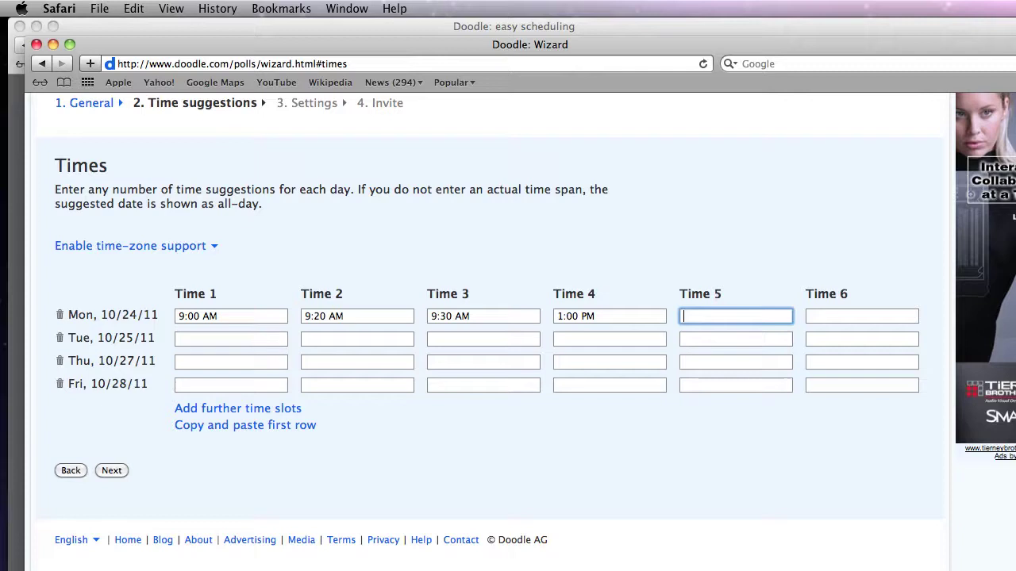
type("1320")
key("Tab")
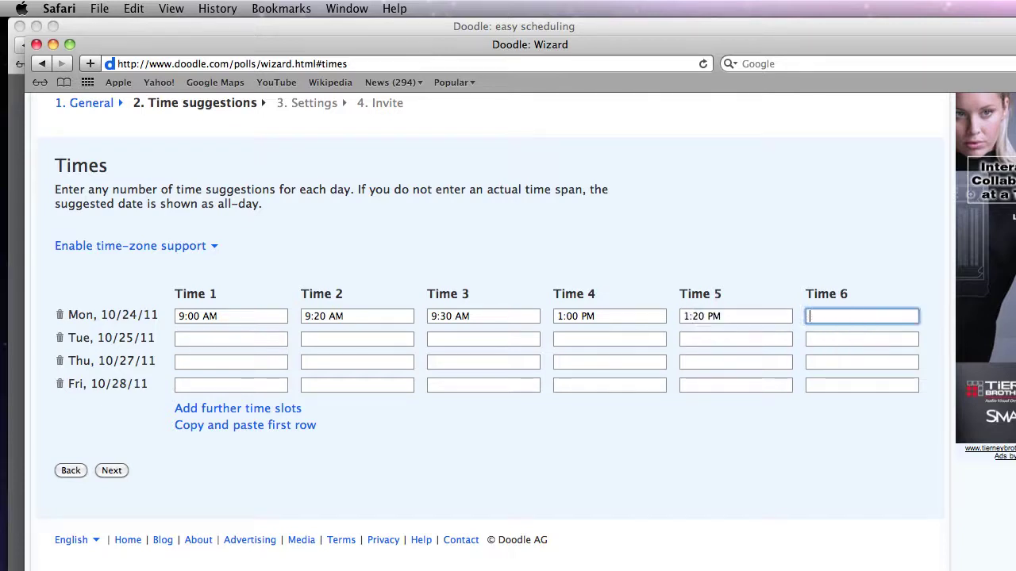
type("1340")
key("Tab")
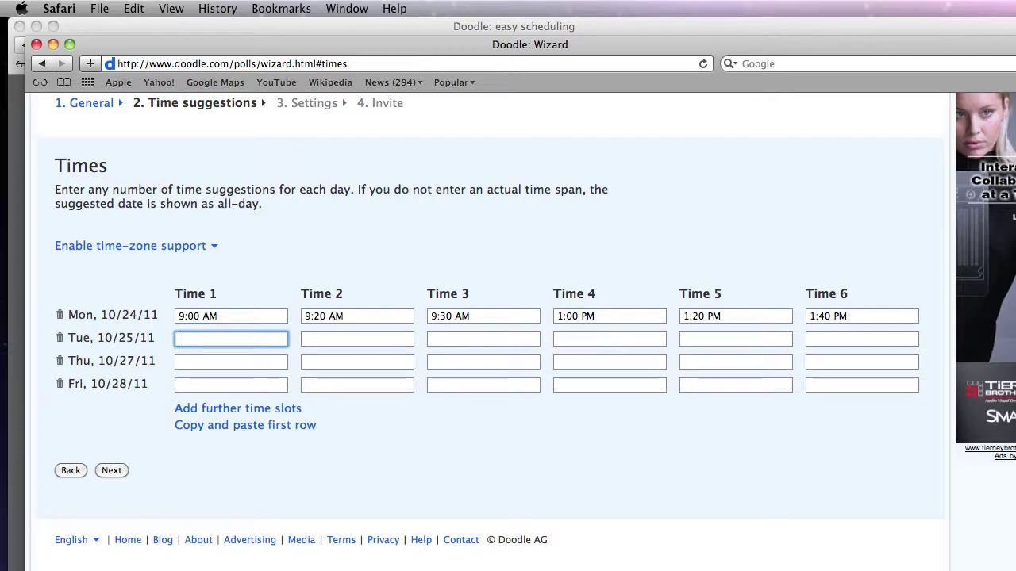
left_click(213, 427)
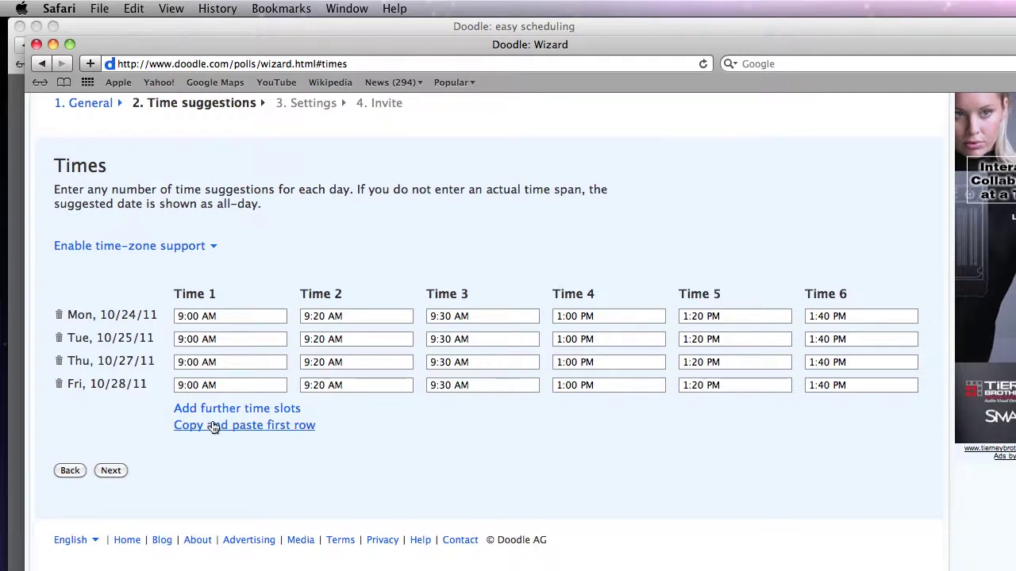
Step: Turn on 'Participant can only choose one option' and a limit of 1 participant per option
left_click(110, 471)
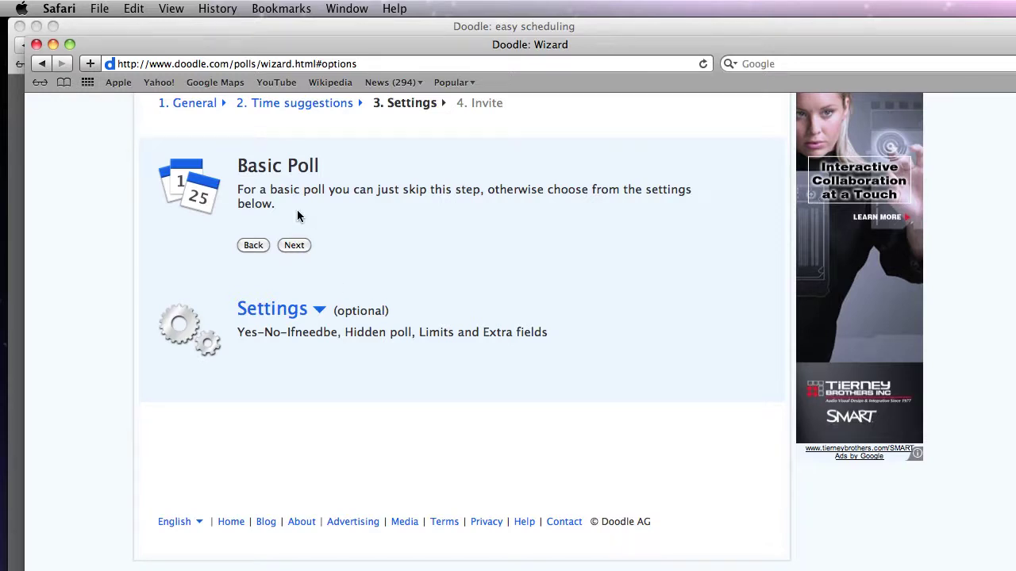
left_click(287, 312)
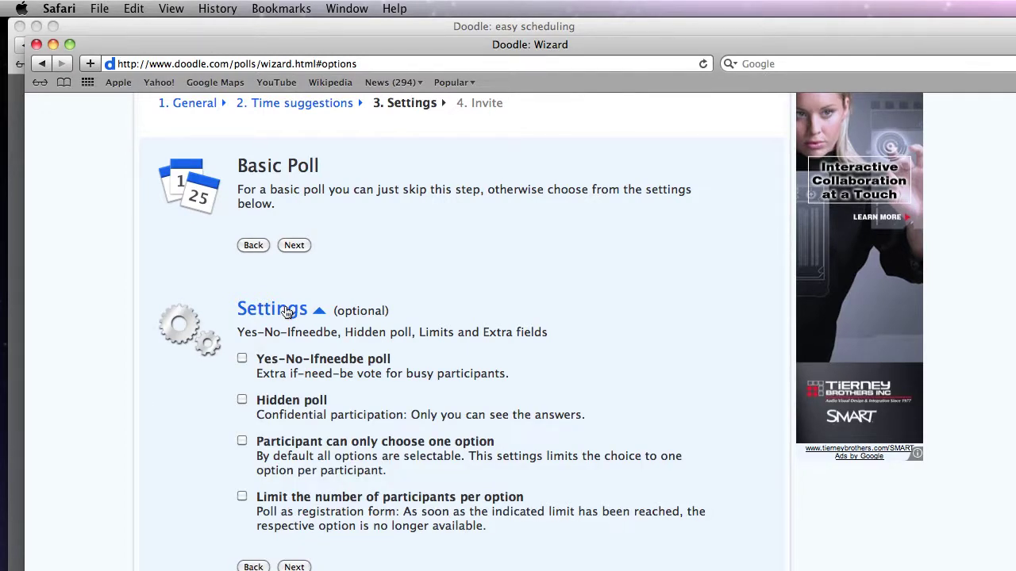
left_click(242, 441)
left_click(242, 498)
scroll(381, 490, "down", 5)
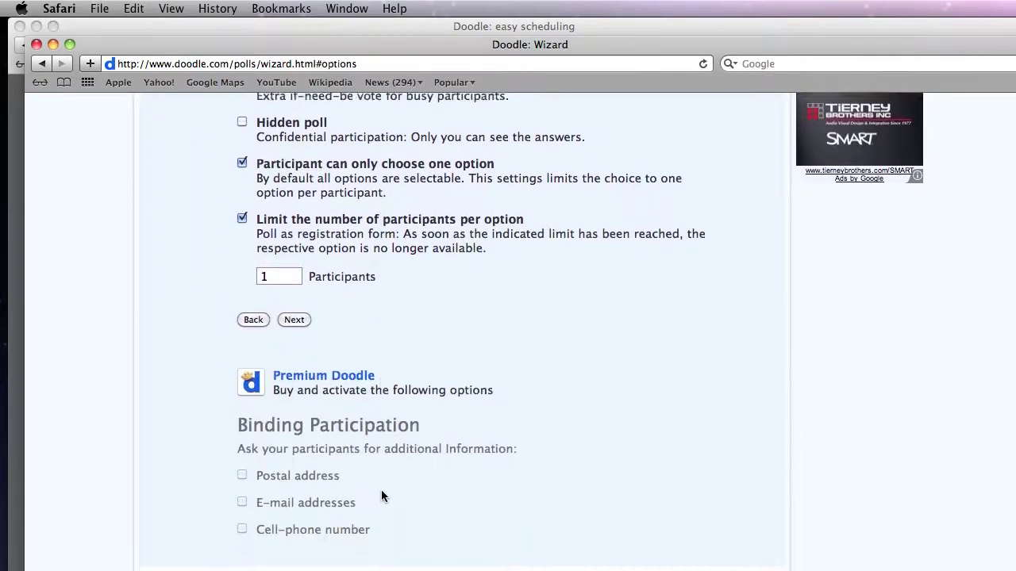
scroll(381, 496, "down", 1)
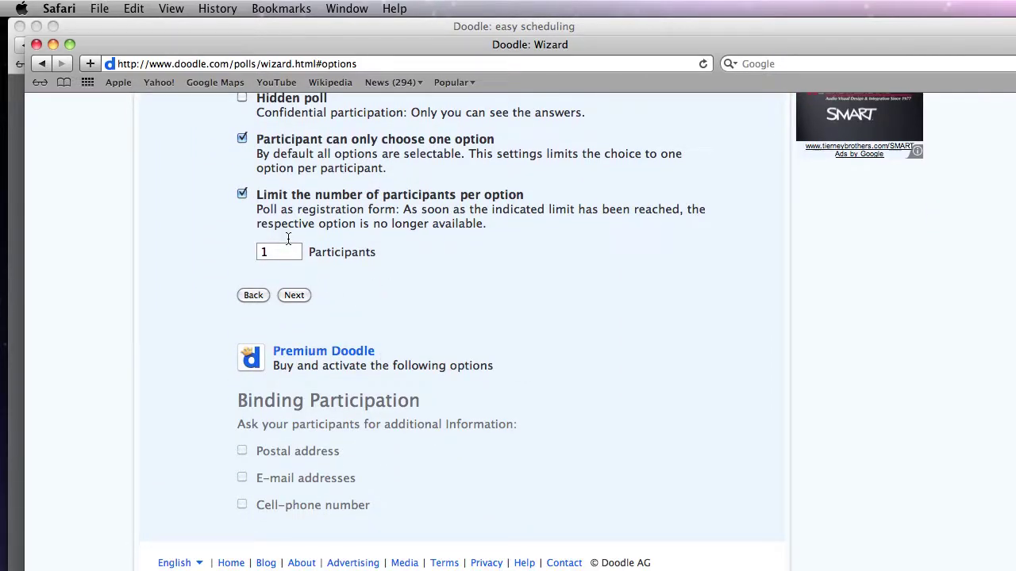
Step: Create the poll and review its participation and administration links
left_click(295, 297)
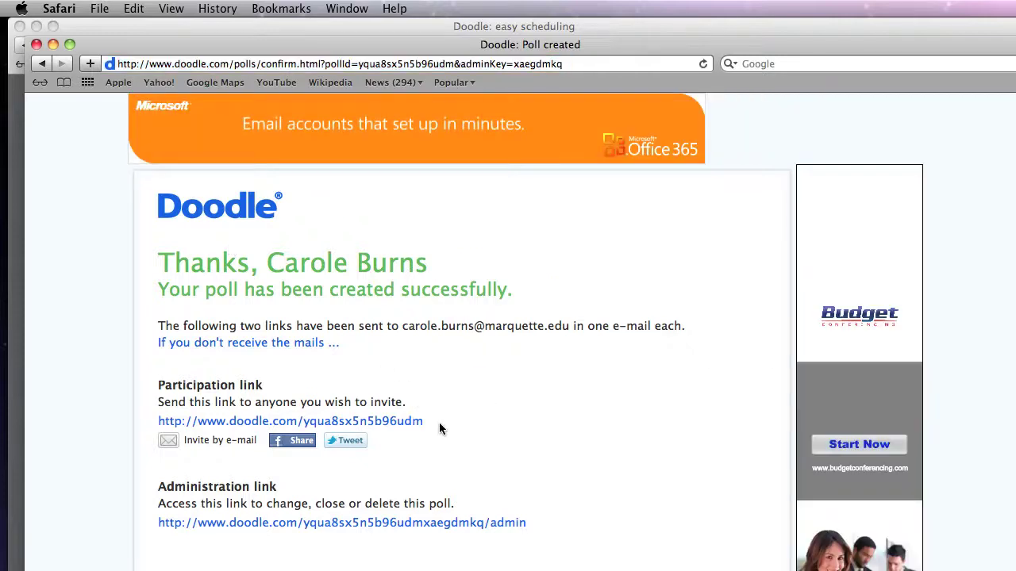
left_click_drag(440, 419, 140, 419)
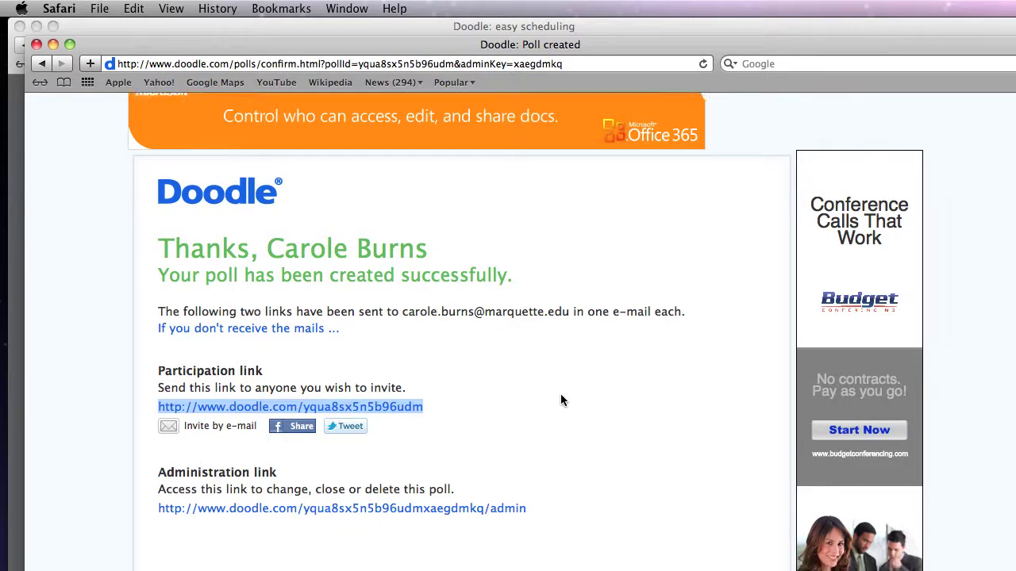
scroll(561, 400, "down", 3)
scroll(561, 400, "up", 3)
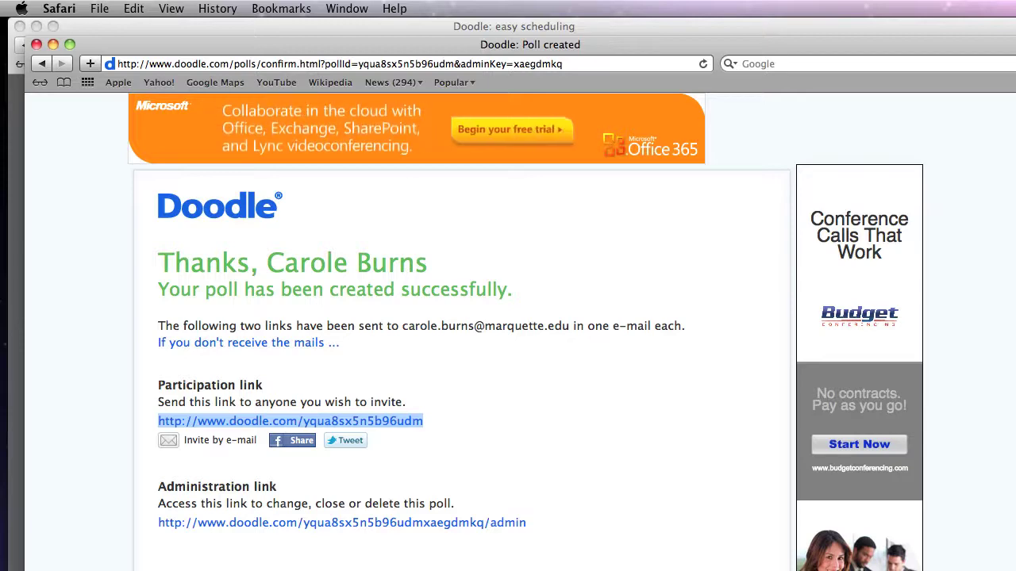
scroll(618, 432, "down", 5)
scroll(619, 432, "up", 5)
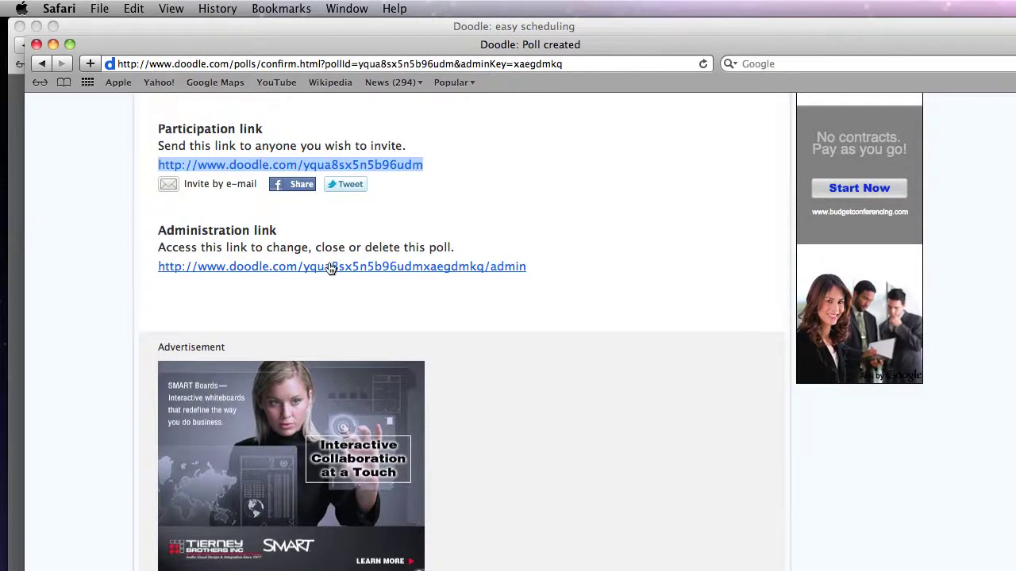
Step: Open 'Advising 2011 Fall' from the MyDoodle Your polls list via the admin page
left_click(332, 266)
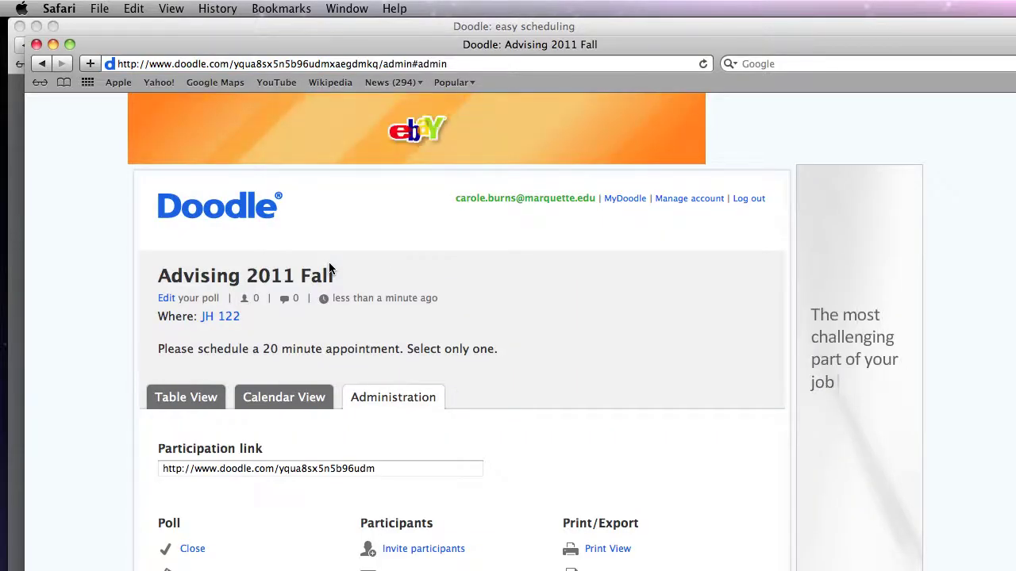
scroll(373, 250, "down", 1)
left_click(621, 168)
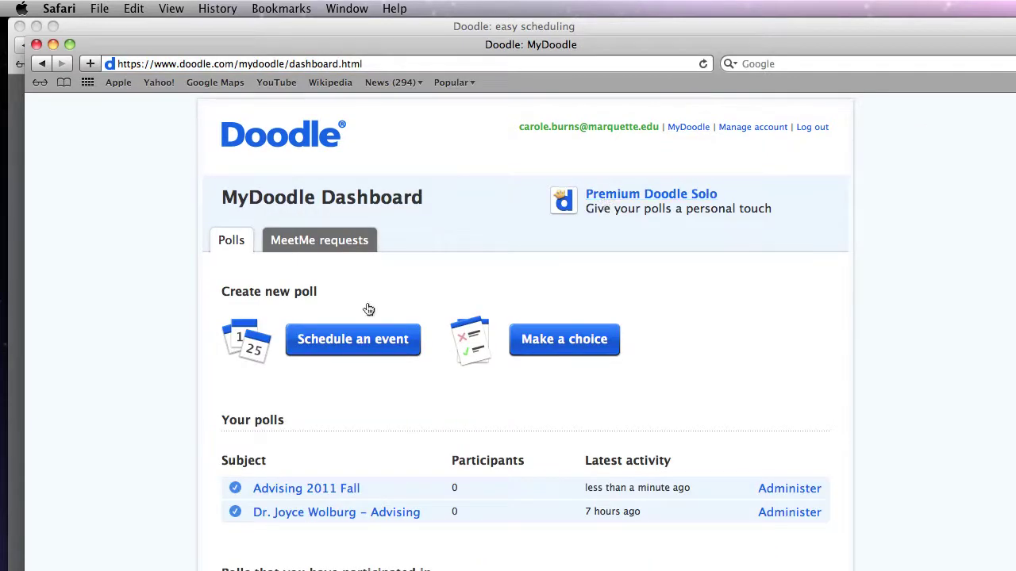
left_click(288, 491)
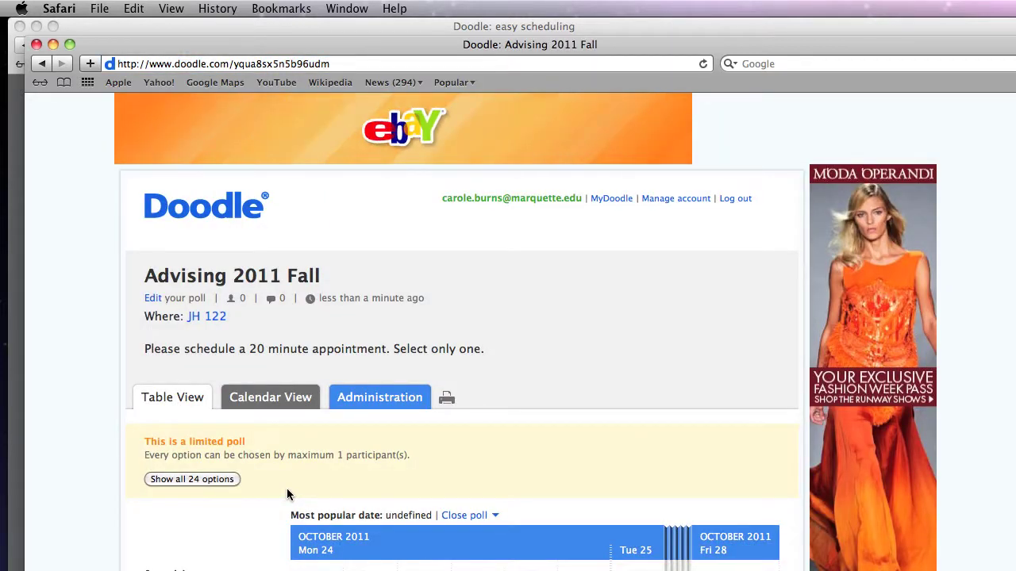
Step: In the weekly calendar view, vote Yes for the Monday October 24, 9:00 AM slot
scroll(543, 318, "down", 3)
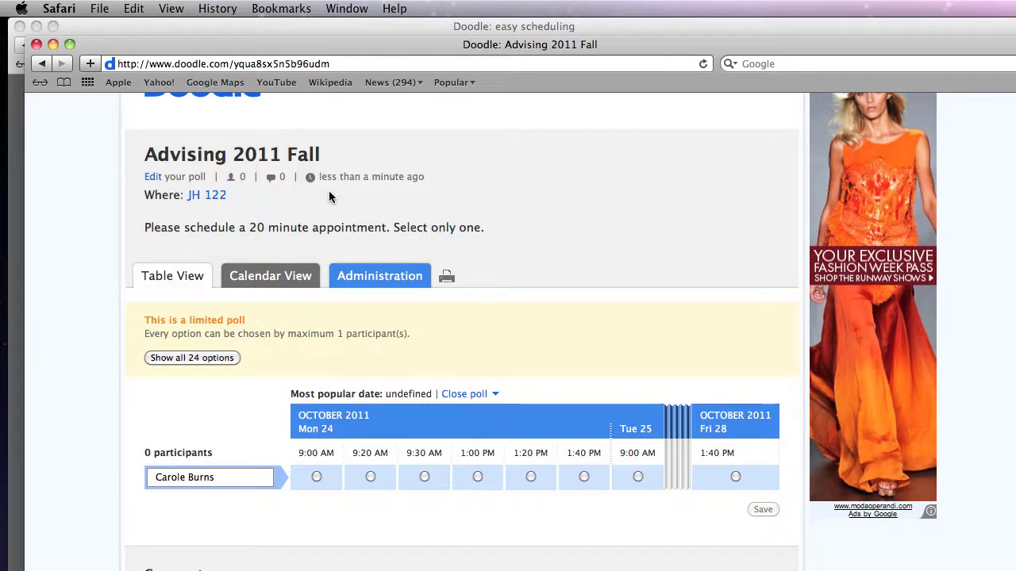
left_click(274, 278)
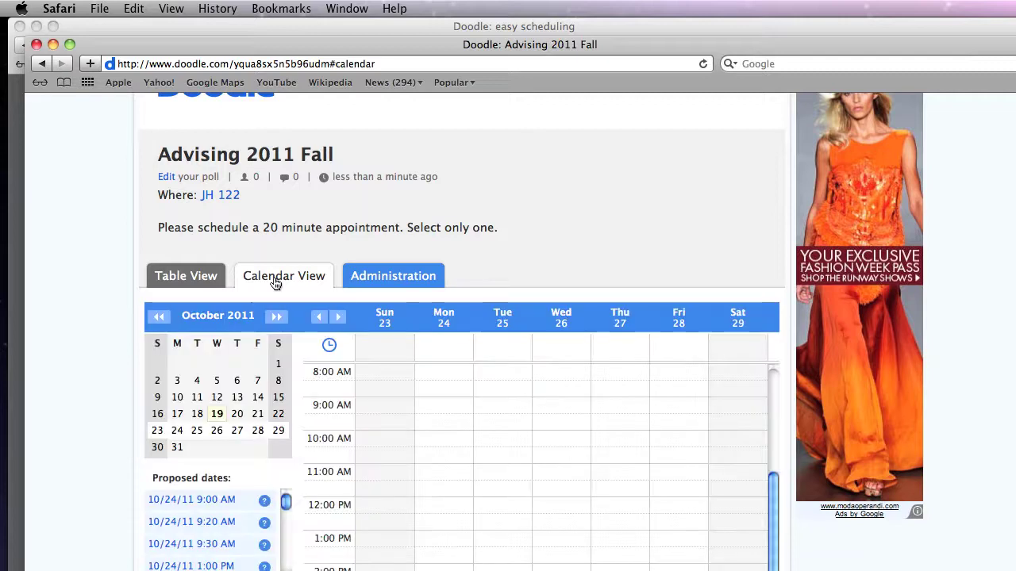
scroll(616, 289, "down", 3)
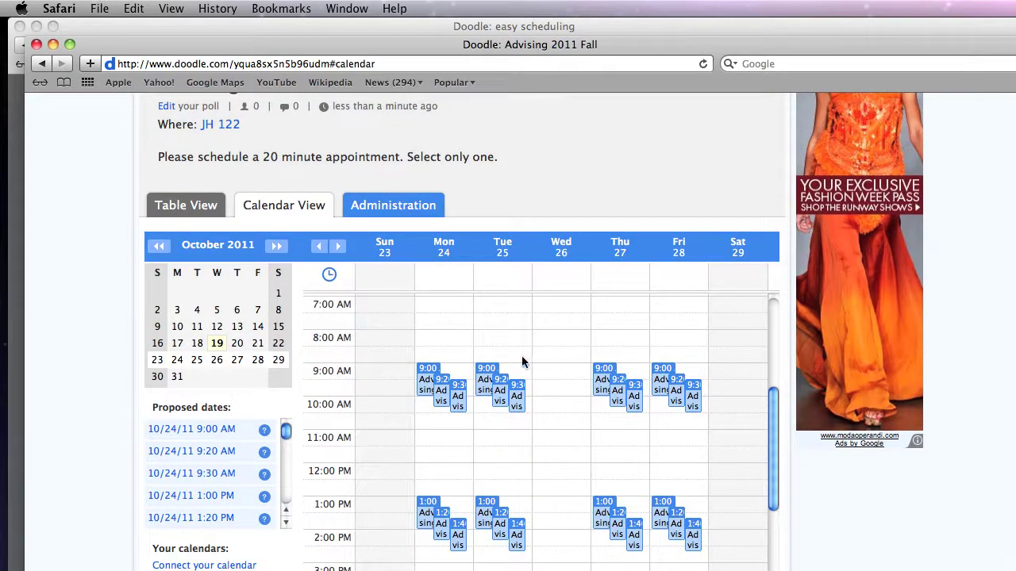
left_click(427, 375)
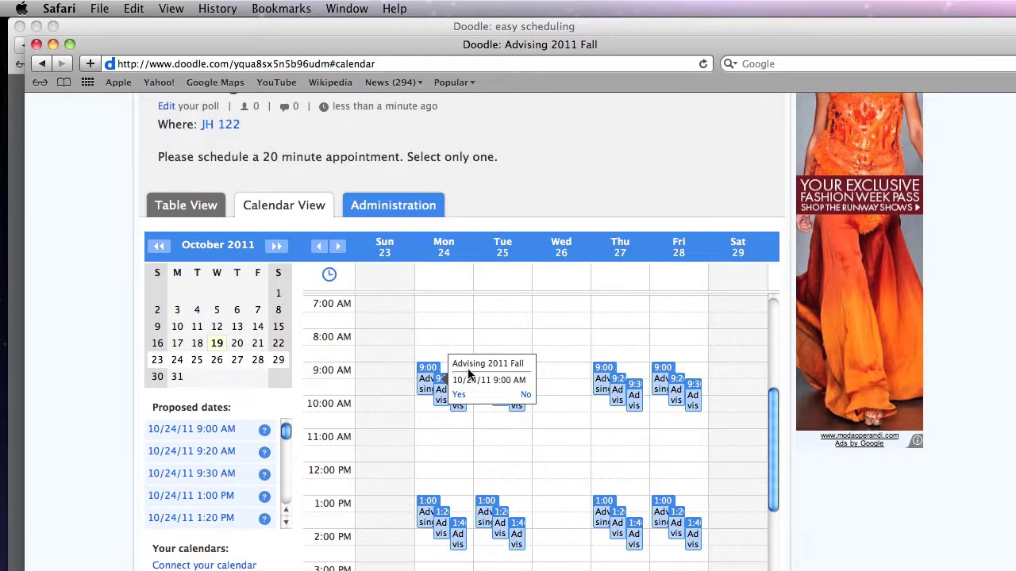
left_click(459, 395)
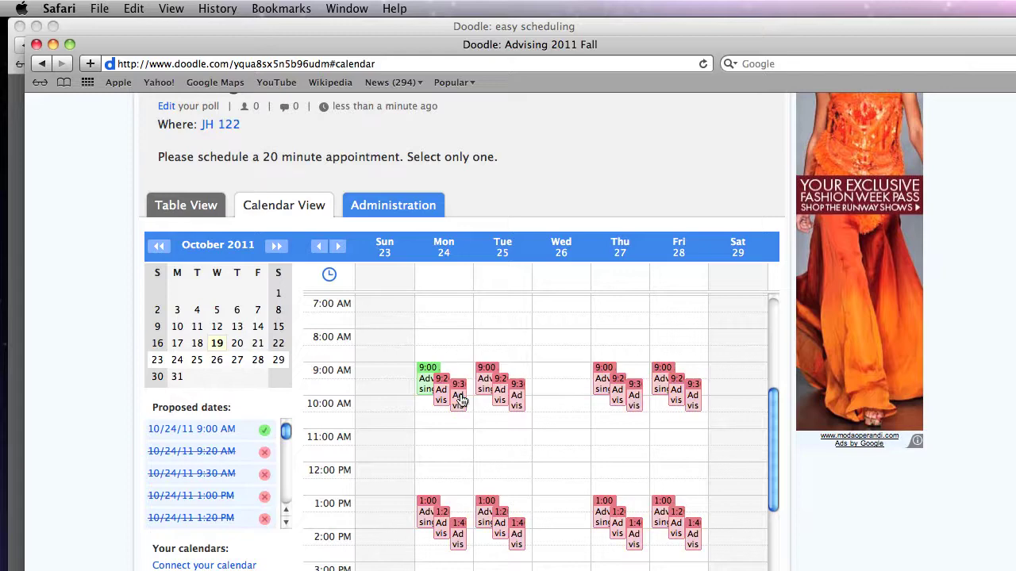
scroll(508, 333, "down", 6)
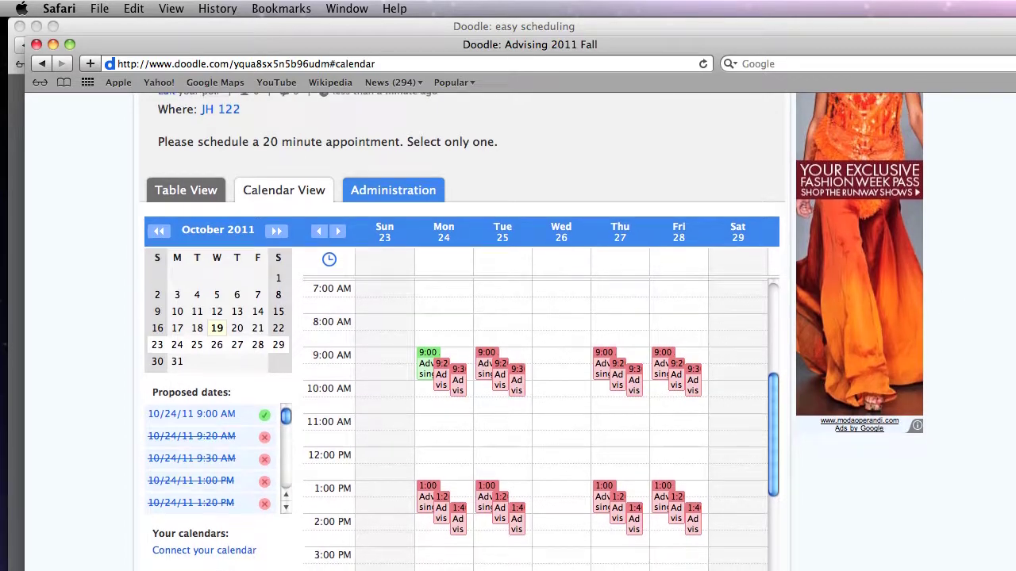
scroll(508, 333, "up", 1)
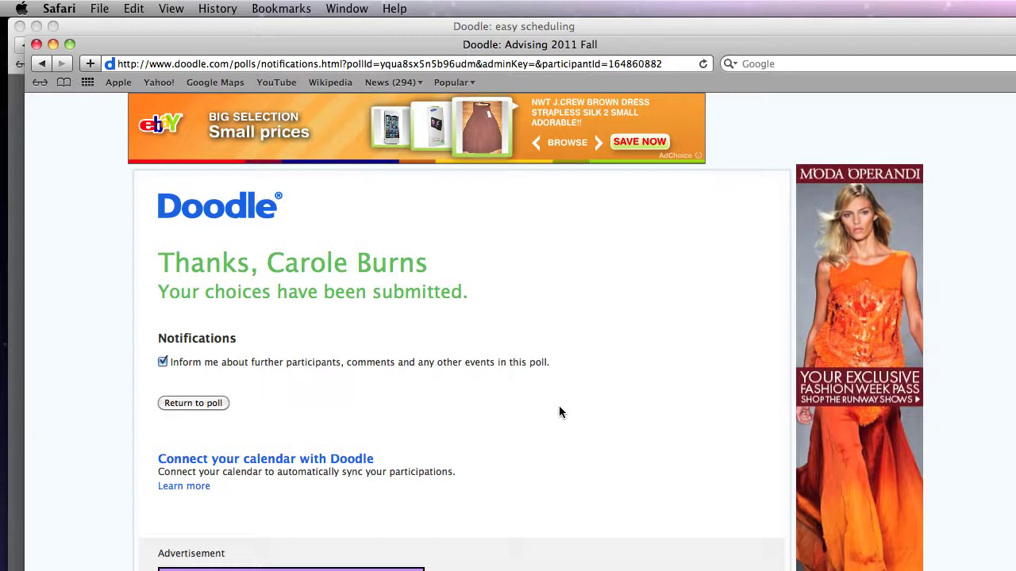
Step: Scroll through the confirmation page stating the 9:00 AM choice was submitted
scroll(552, 400, "down", 10)
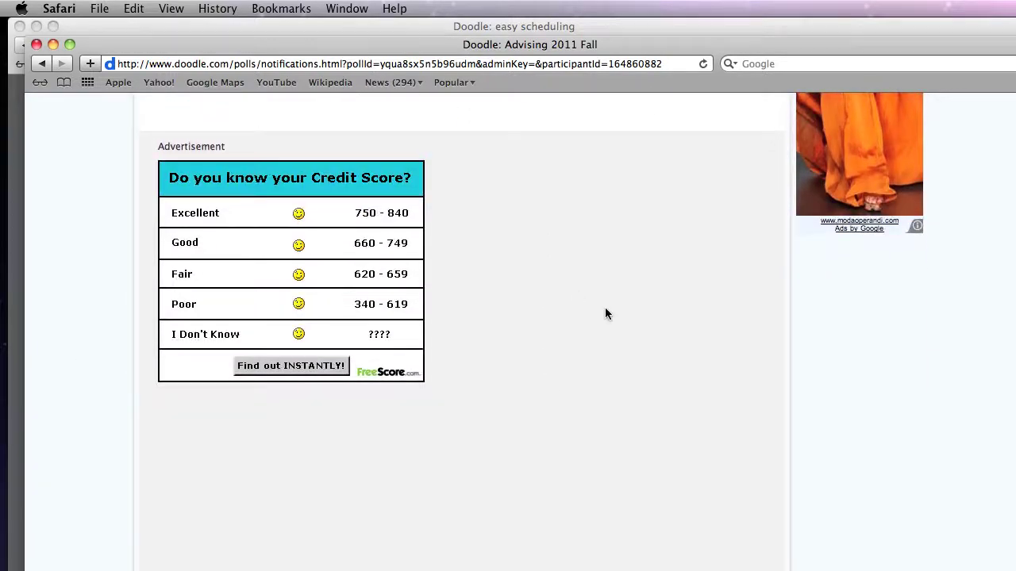
scroll(585, 341, "up", 7)
scroll(585, 341, "down", 5)
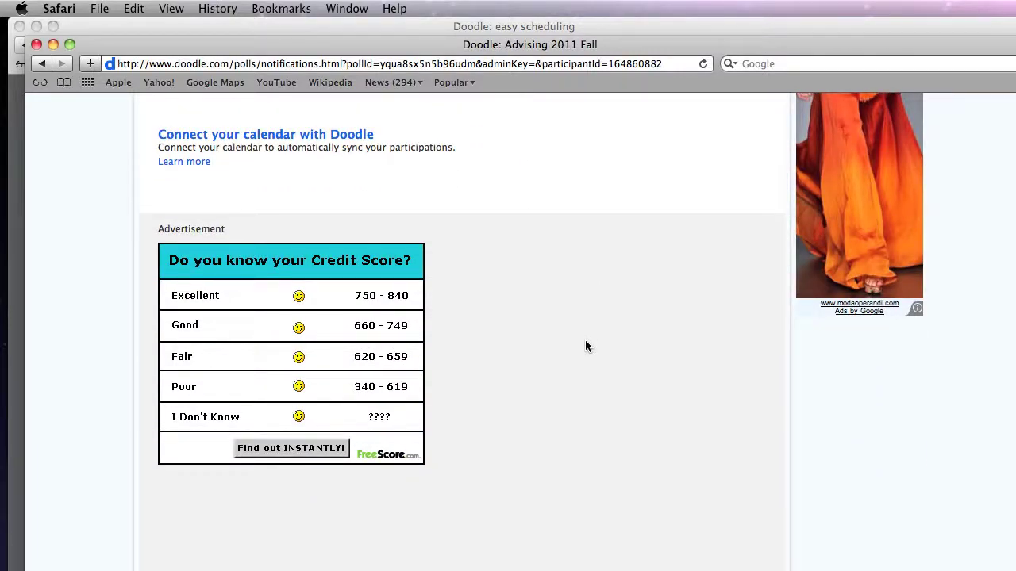
scroll(585, 346, "up", 8)
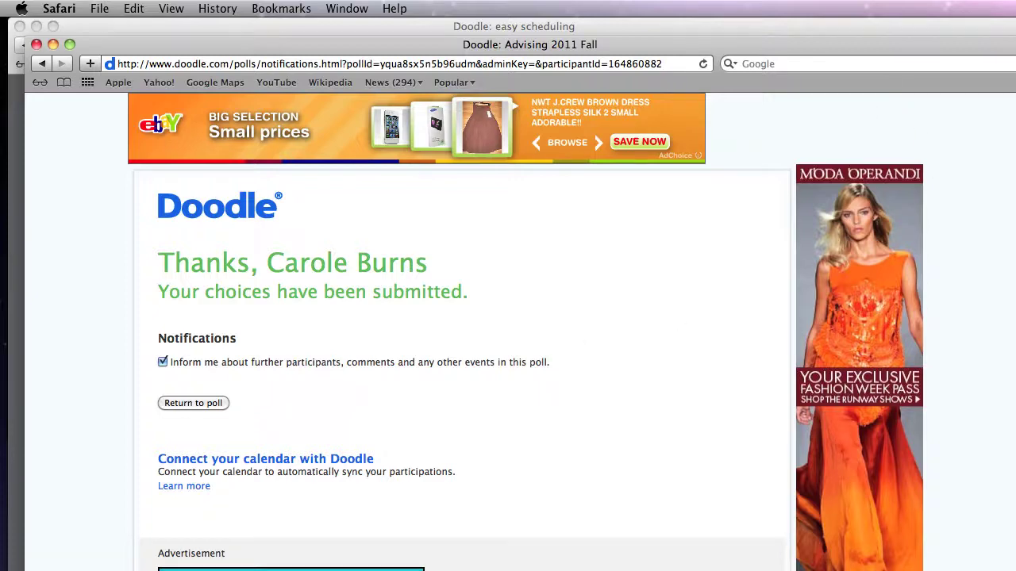
Step: Return to the poll, show all 24 options in Calendar View, and open the Administration tab
left_click(194, 403)
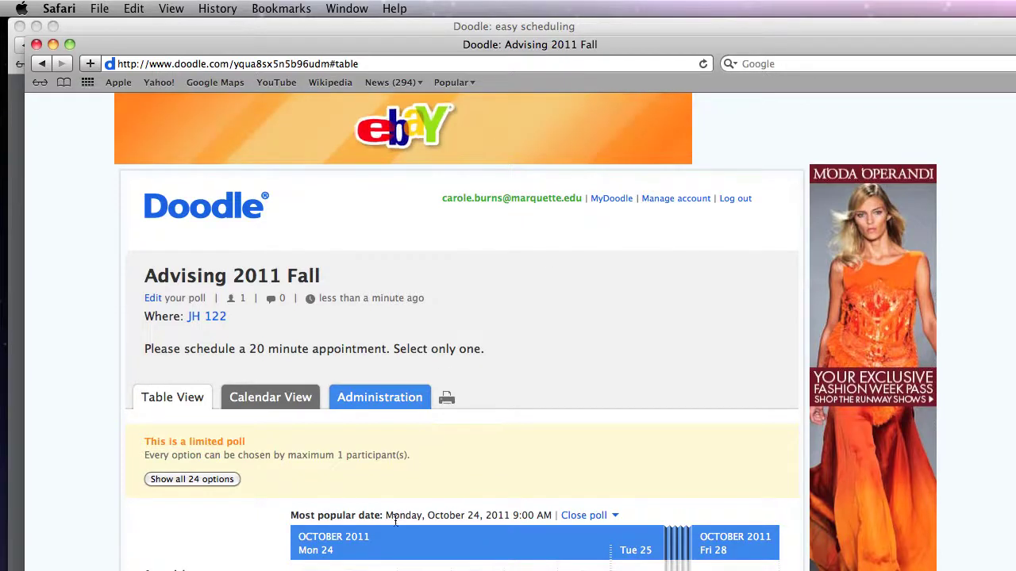
scroll(525, 422, "down", 4)
scroll(525, 422, "down", 2)
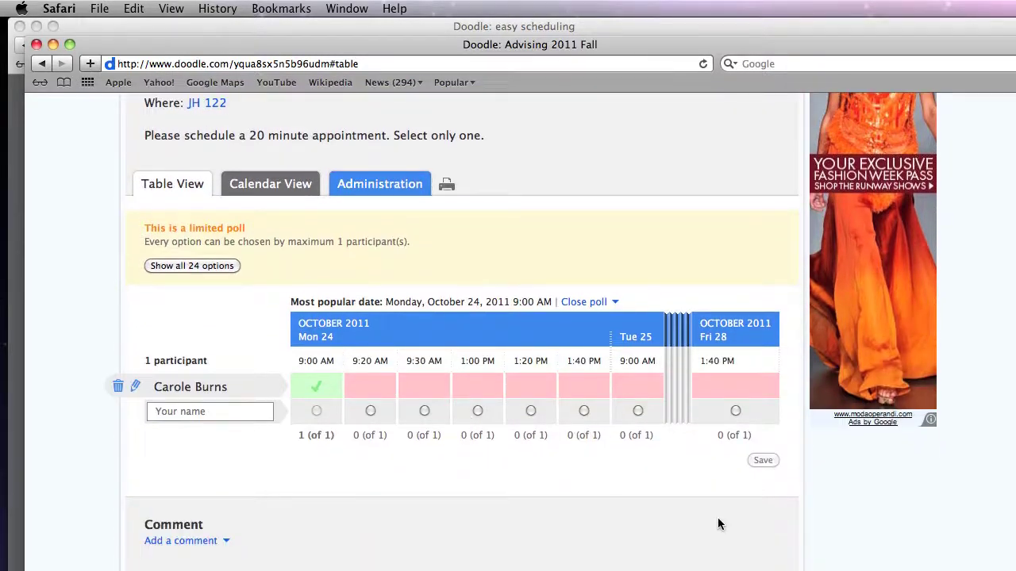
left_click(189, 267)
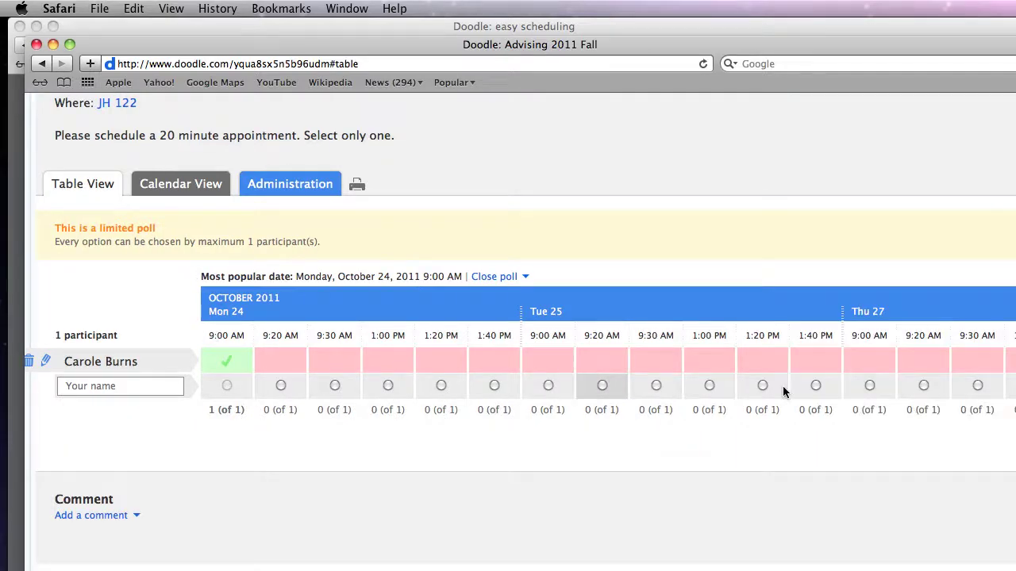
left_click(196, 186)
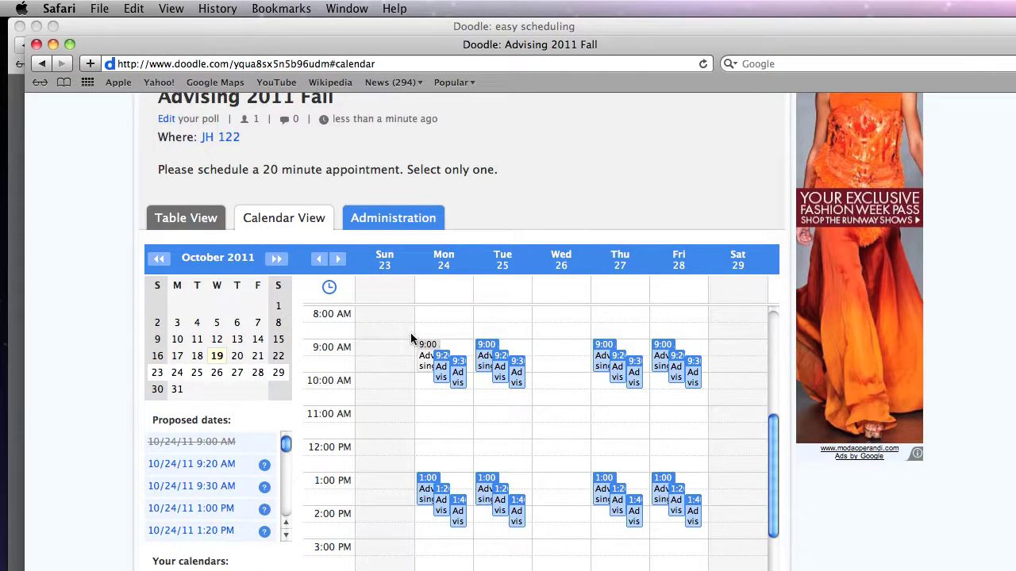
left_click(400, 221)
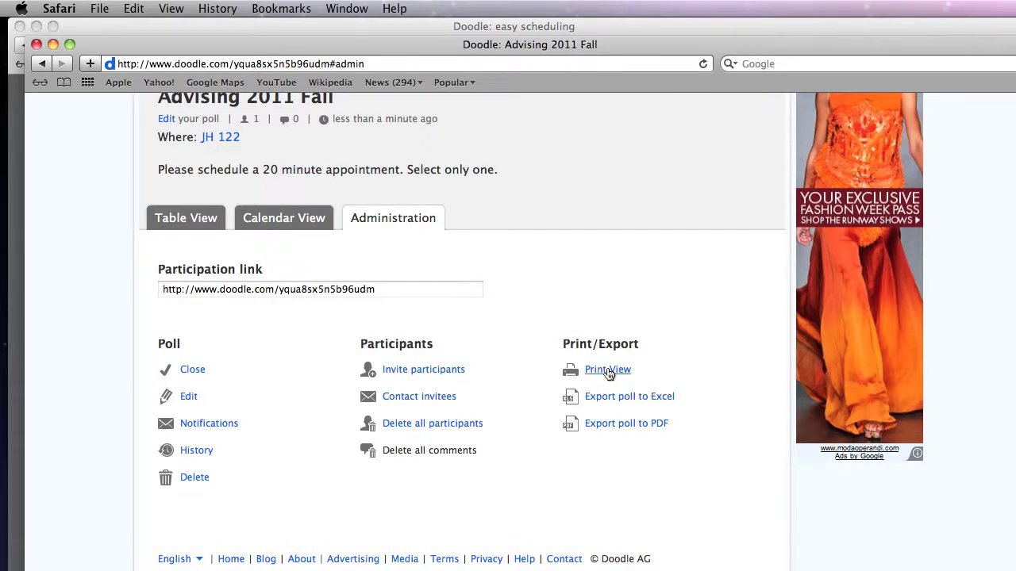
Step: Export the 'Advising 2011 Fall' poll to Doodle-1.pdf and view it in Preview
left_click(600, 425)
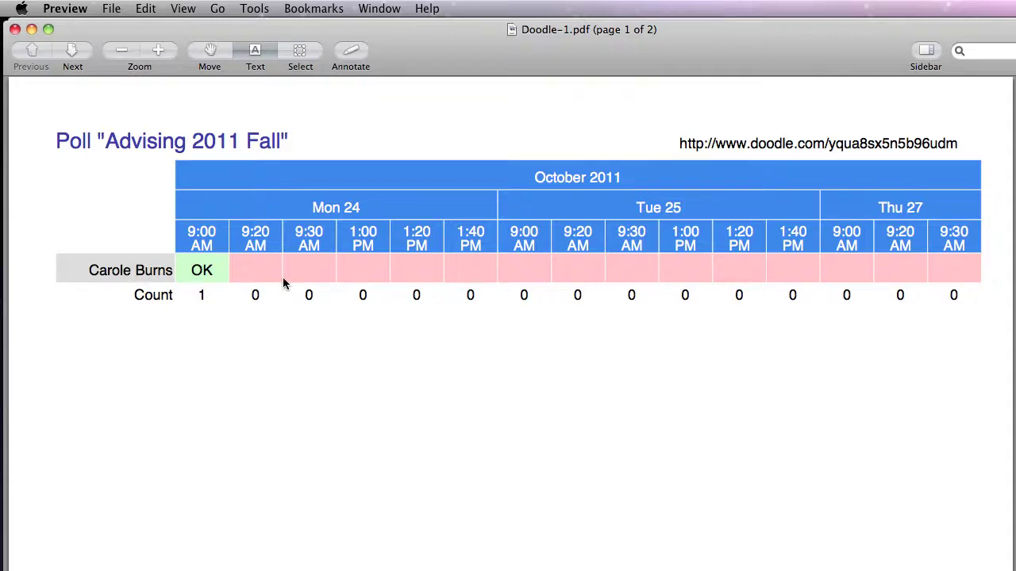
scroll(429, 297, "down", 2)
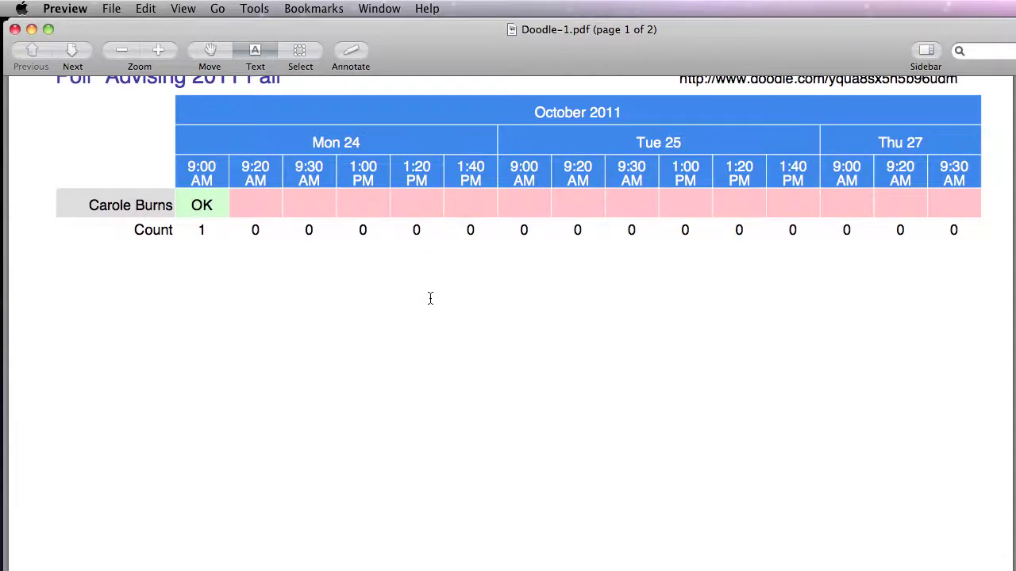
scroll(429, 297, "up", 2)
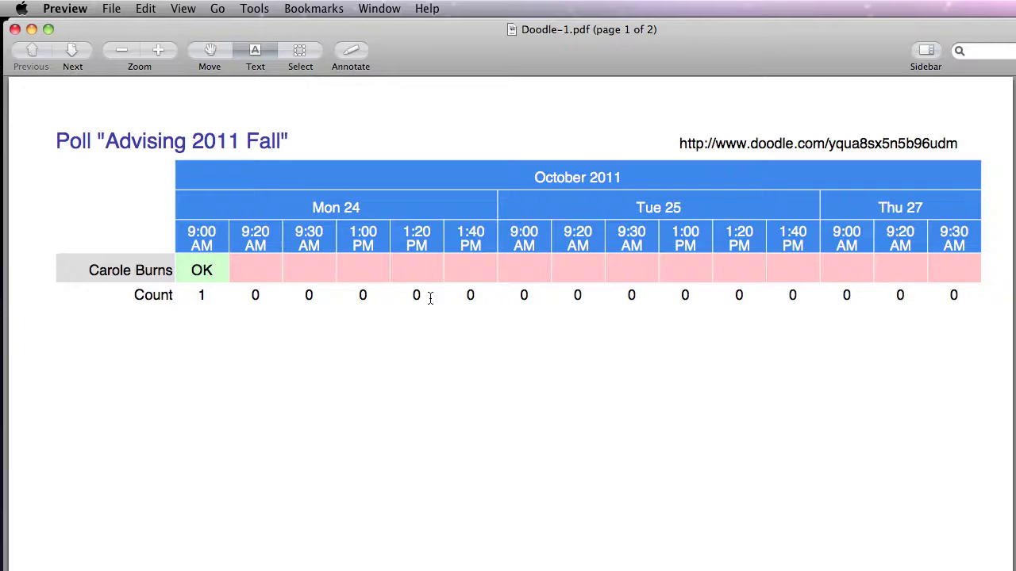